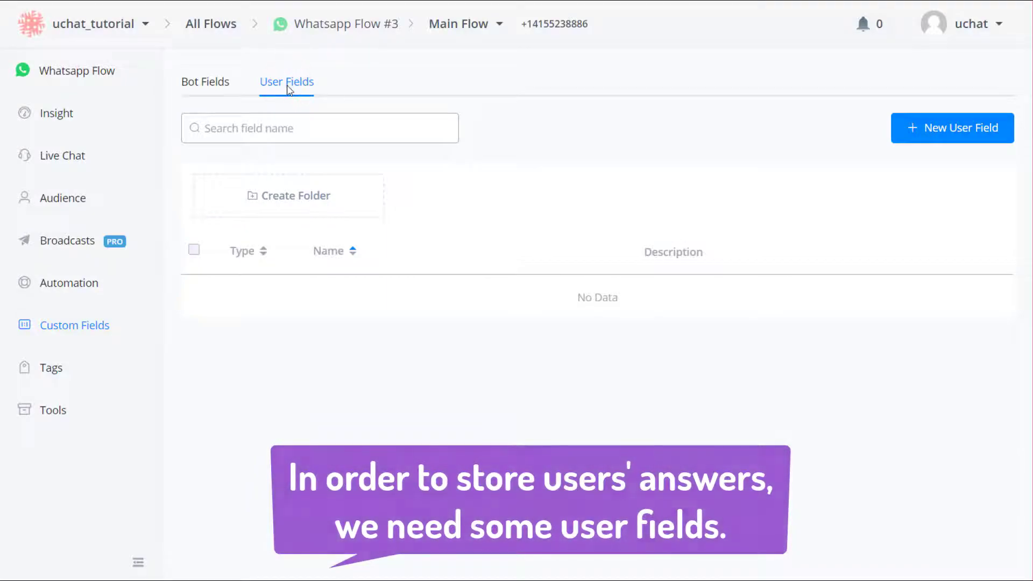
- Start a new user field of type Datetime and name it deliver_time
{"action": "left_click", "coordinate": [905, 139]}
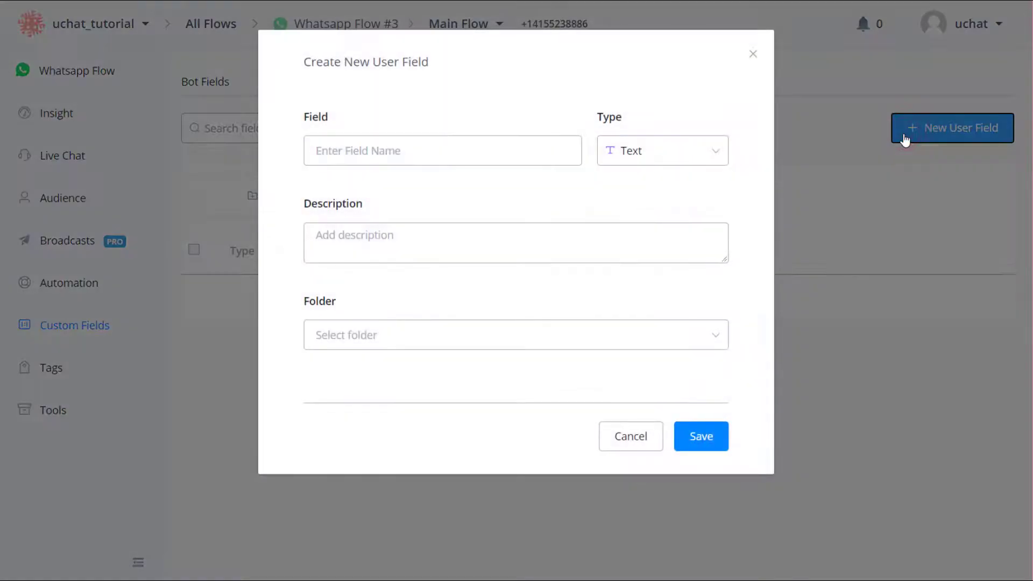
{"action": "left_click", "coordinate": [699, 155]}
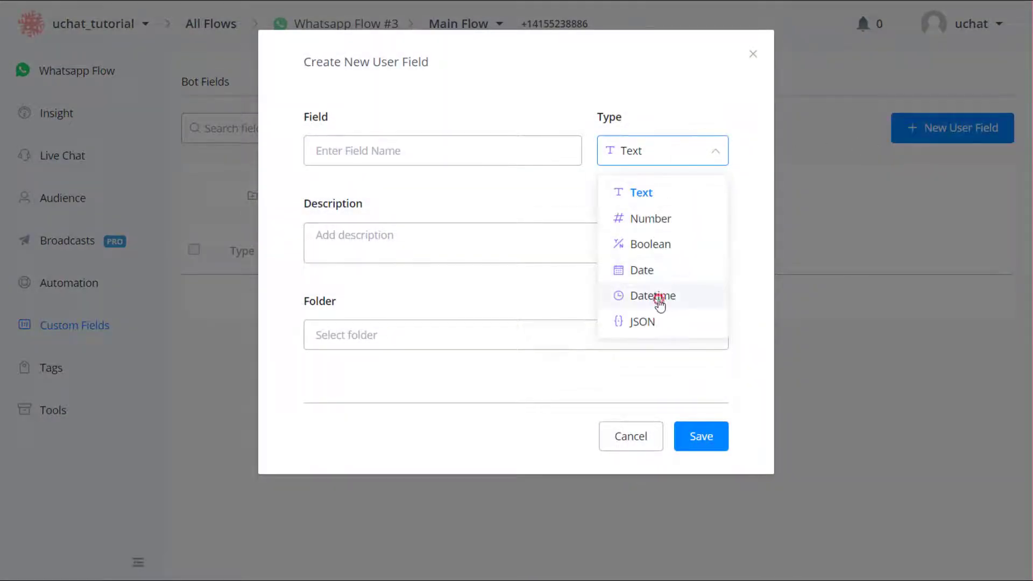
{"action": "left_click", "coordinate": [657, 297]}
{"action": "left_click", "coordinate": [491, 151]}
{"action": "type", "text": "deliver_time"}
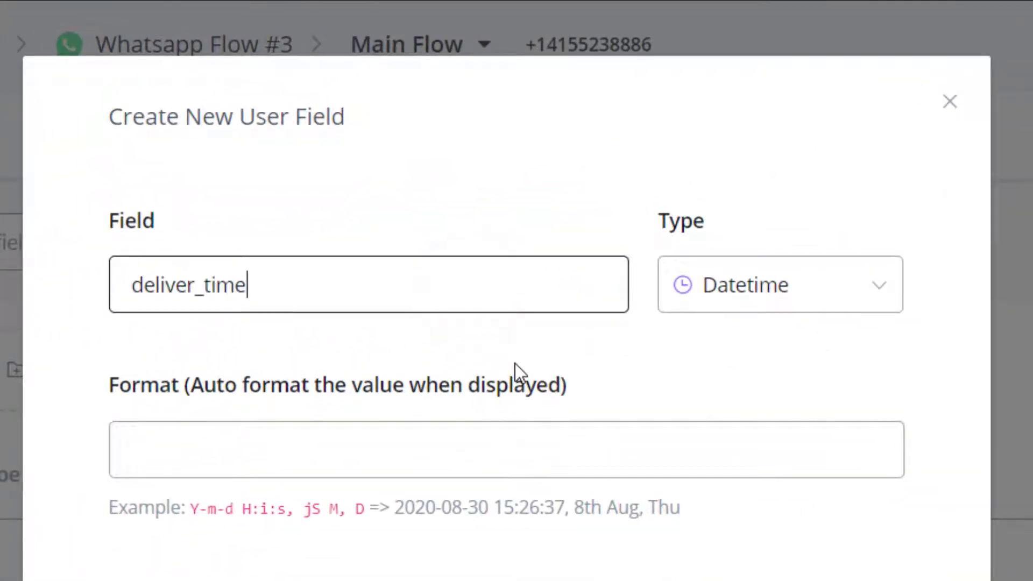
- Set the deliver_time field's display format to "jS M, D, H:i" and save the field
{"action": "left_click", "coordinate": [423, 450]}
{"action": "left_click_drag", "start_coordinate": [305, 513], "coordinate": [364, 509]}
{"action": "key", "text": "ctrl+c"}
{"action": "left_click", "coordinate": [295, 455]}
{"action": "key", "text": "ctrl+v"}
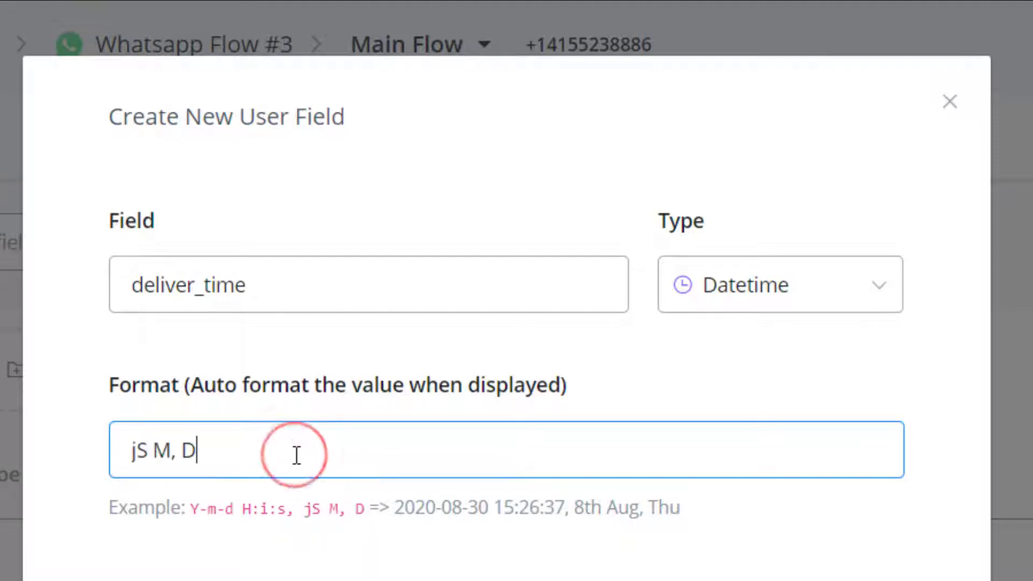
{"action": "type", "text": ","}
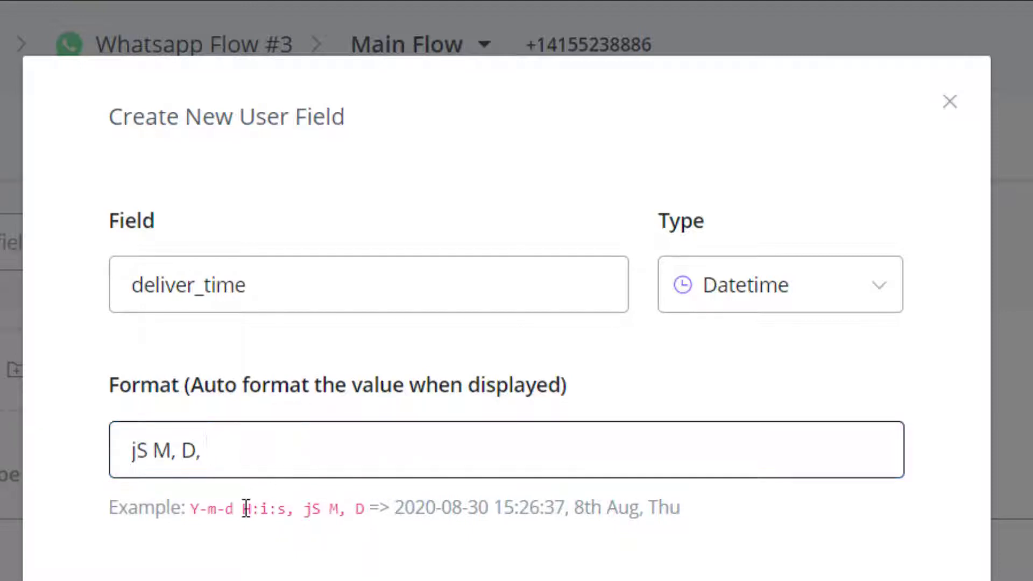
{"action": "left_click_drag", "start_coordinate": [243, 509], "coordinate": [270, 508]}
{"action": "key", "text": "ctrl+c"}
{"action": "left_click", "coordinate": [257, 458]}
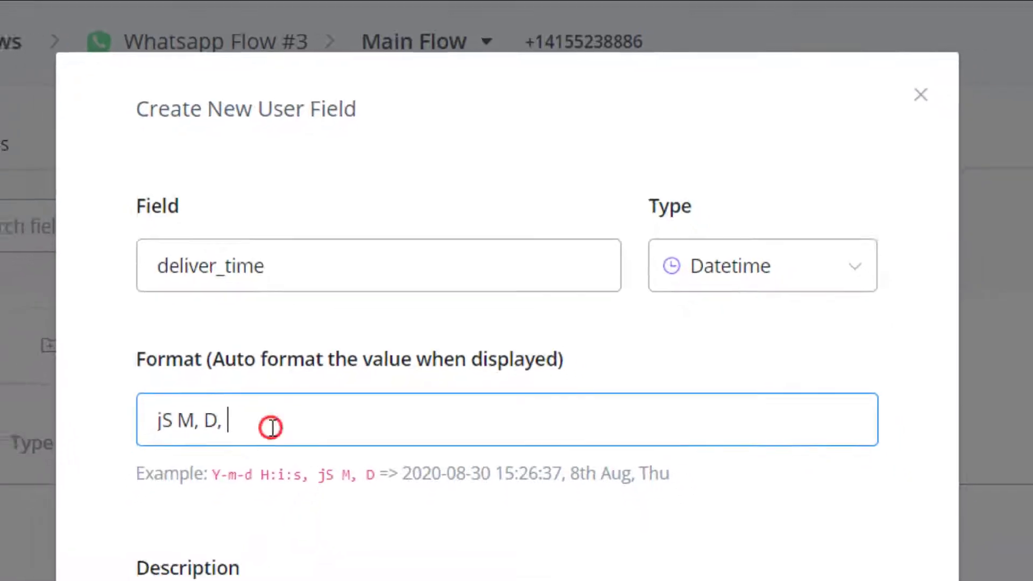
{"action": "key", "text": "ctrl+v"}
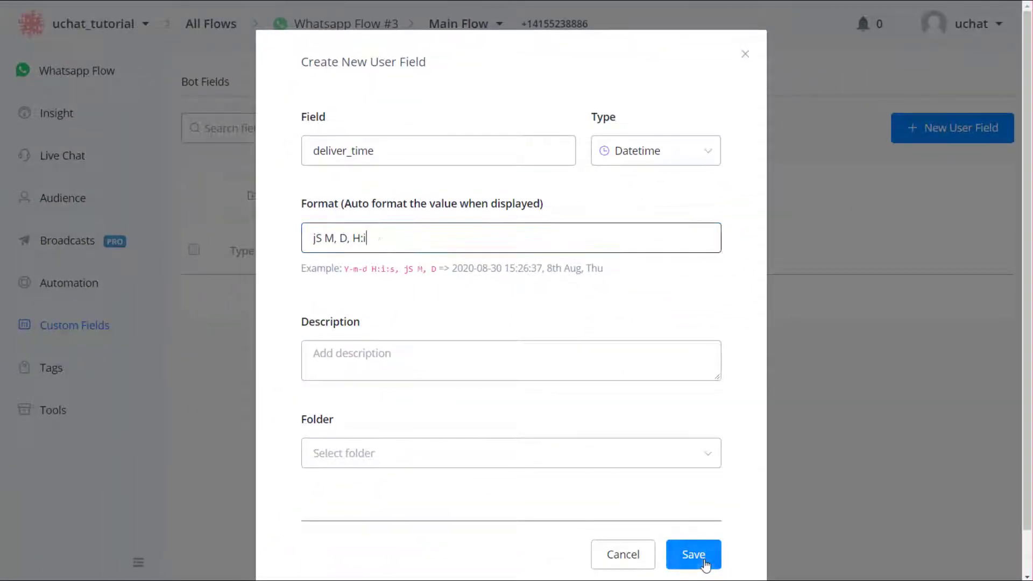
{"action": "left_click", "coordinate": [704, 561]}
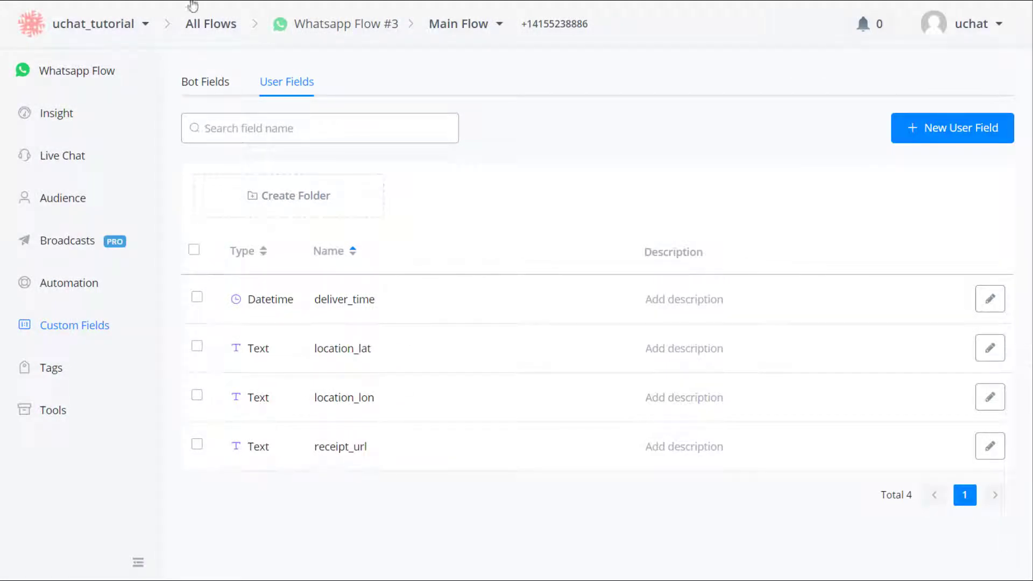
- Open the Whatsapp Flow canvas, add a Question step below Start, and give it a Text question
{"action": "left_click", "coordinate": [100, 74]}
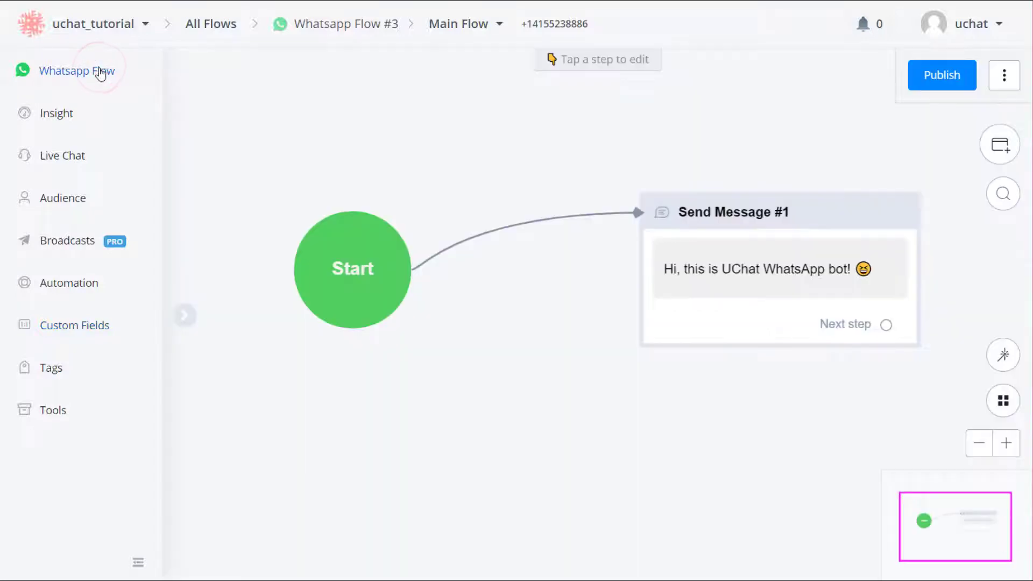
{"action": "left_click", "coordinate": [518, 342]}
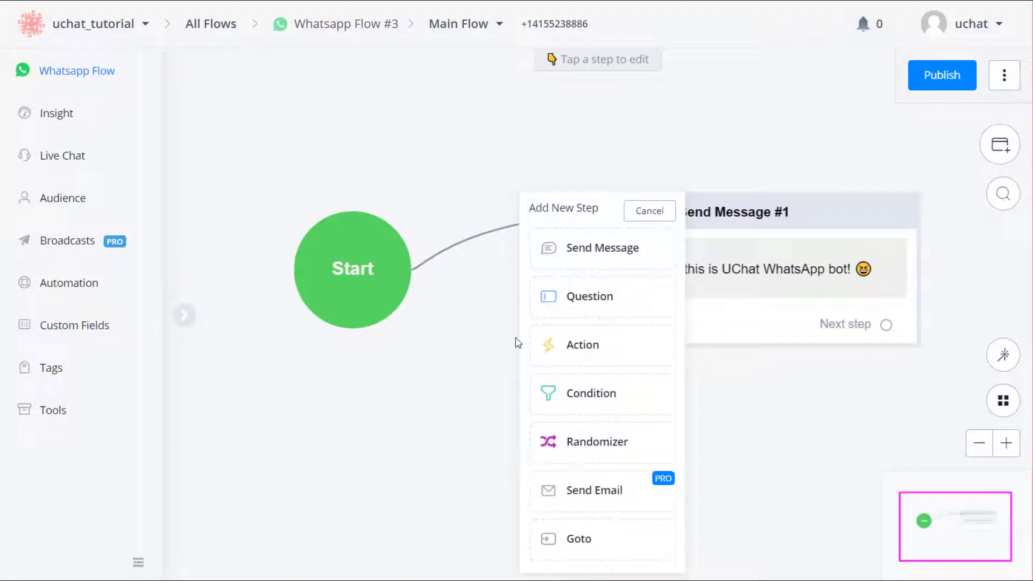
{"action": "left_click", "coordinate": [572, 302]}
{"action": "left_click", "coordinate": [571, 300]}
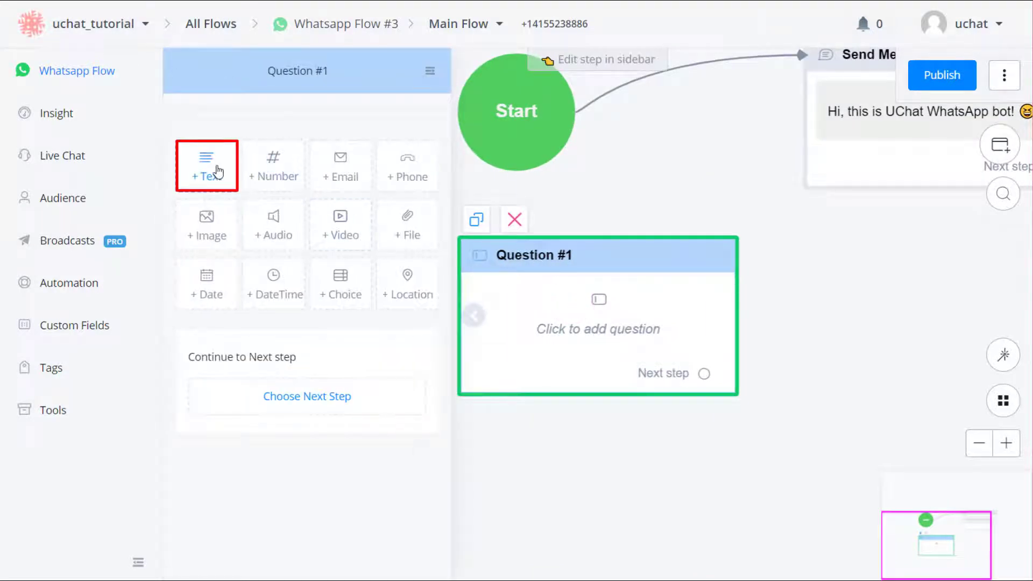
{"action": "left_click", "coordinate": [218, 171]}
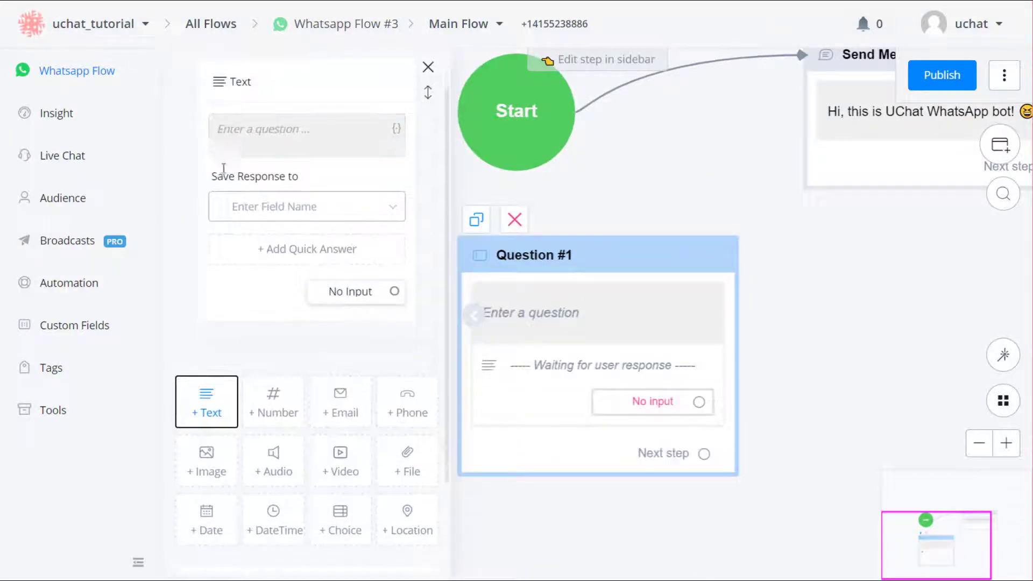
- Enter the question "Now I need some infomation to confirm your delivery. Can I have your name first?" and save its response to First Name
{"action": "left_click", "coordinate": [231, 172]}
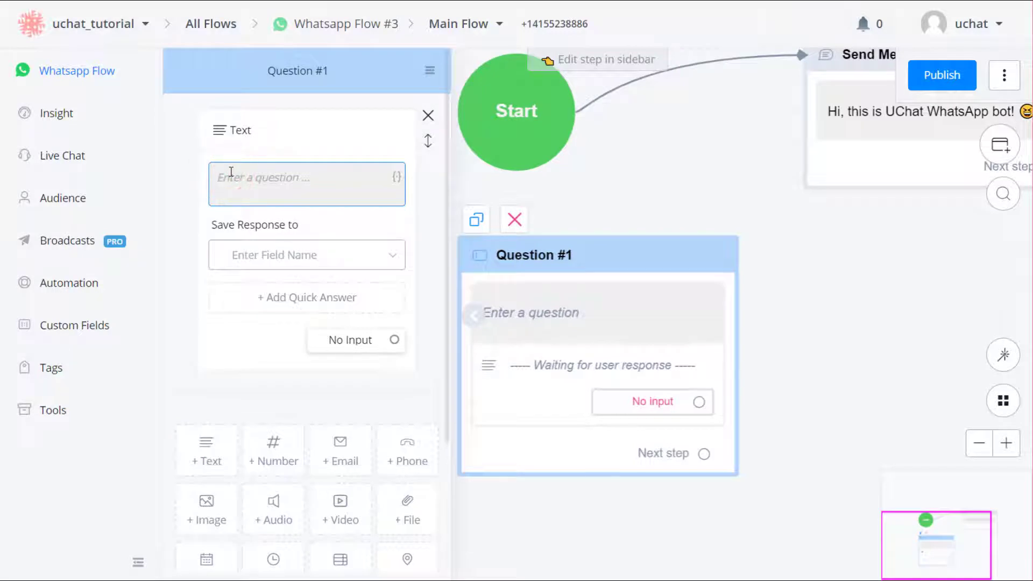
{"action": "type", "text": "Now I need some infomation to"}
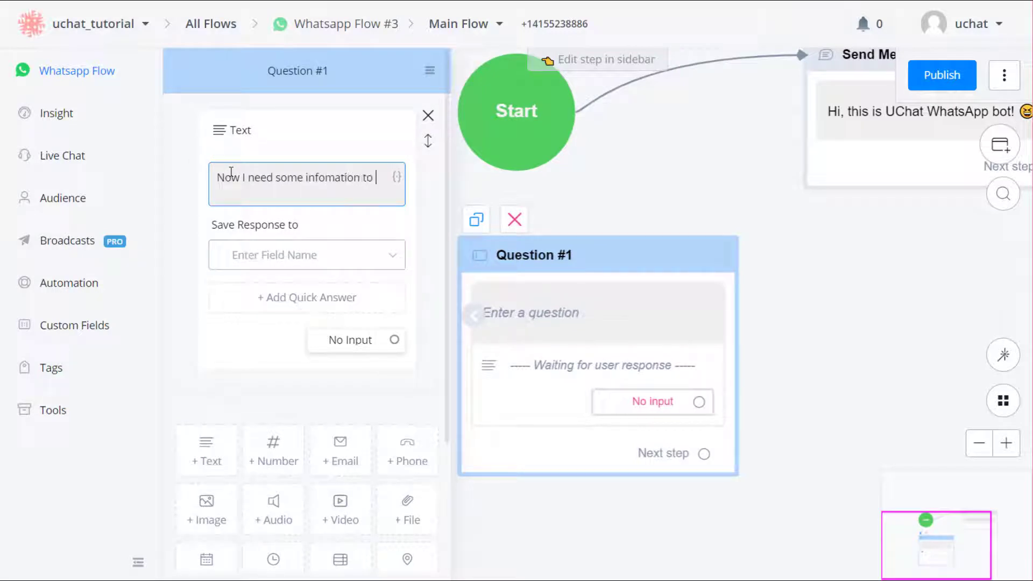
{"action": "type", "text": "confirm your delivery"}
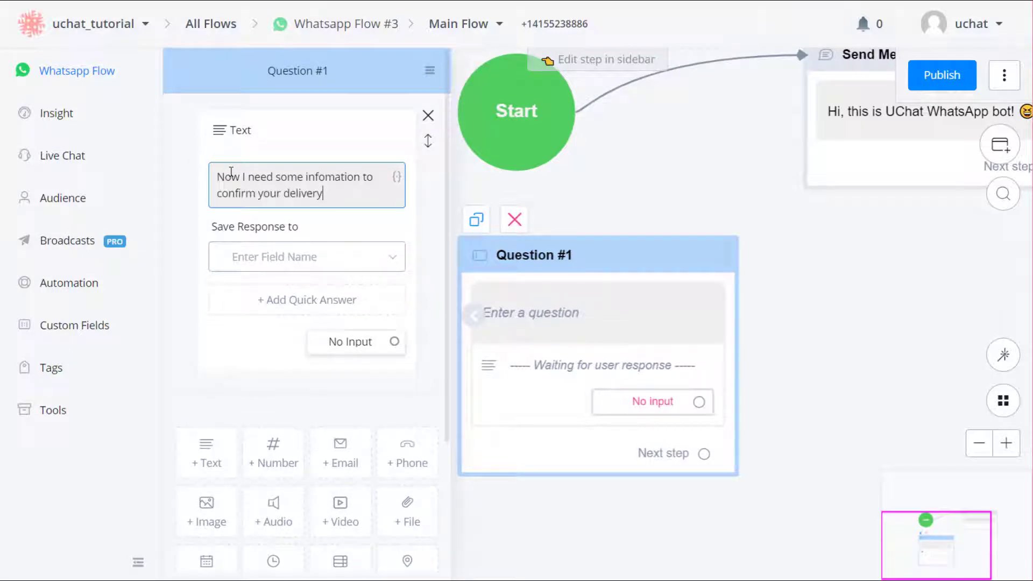
{"action": "type", "text": "."}
{"action": "key", "text": "Return"}
{"action": "type", "text": "Can I have your name first?"}
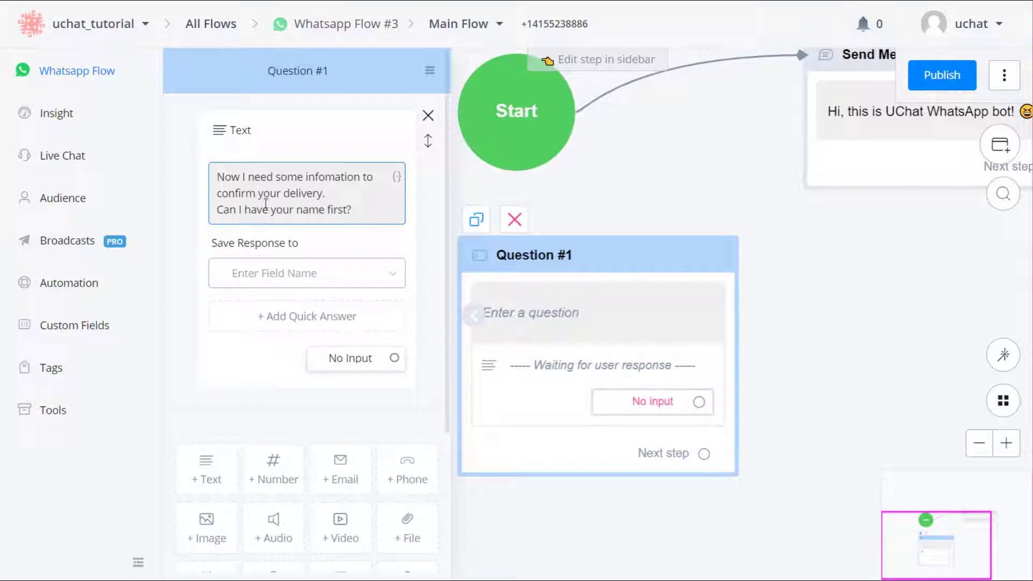
{"action": "left_click", "coordinate": [323, 281]}
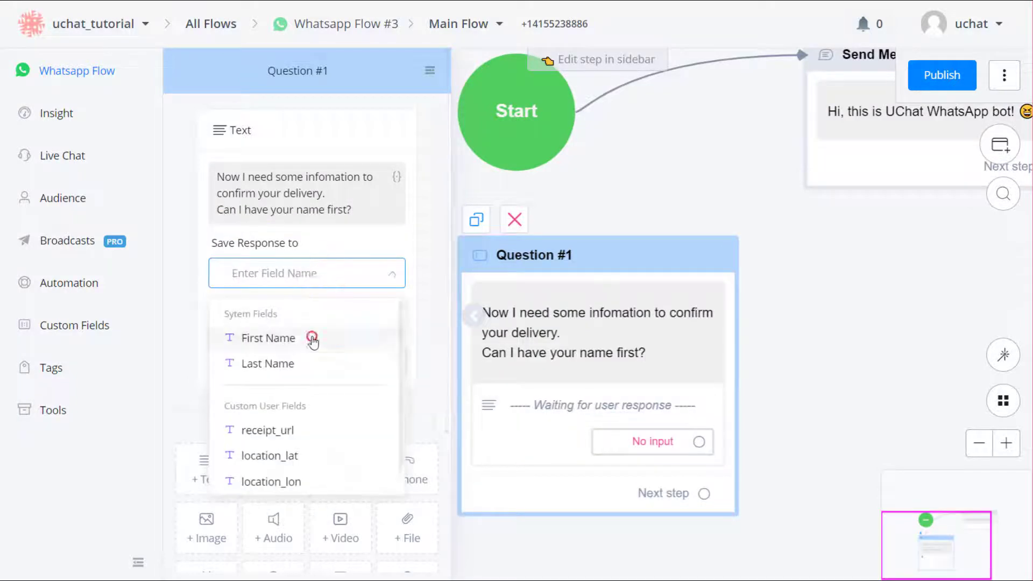
{"action": "left_click", "coordinate": [312, 339]}
{"action": "left_click", "coordinate": [846, 279]}
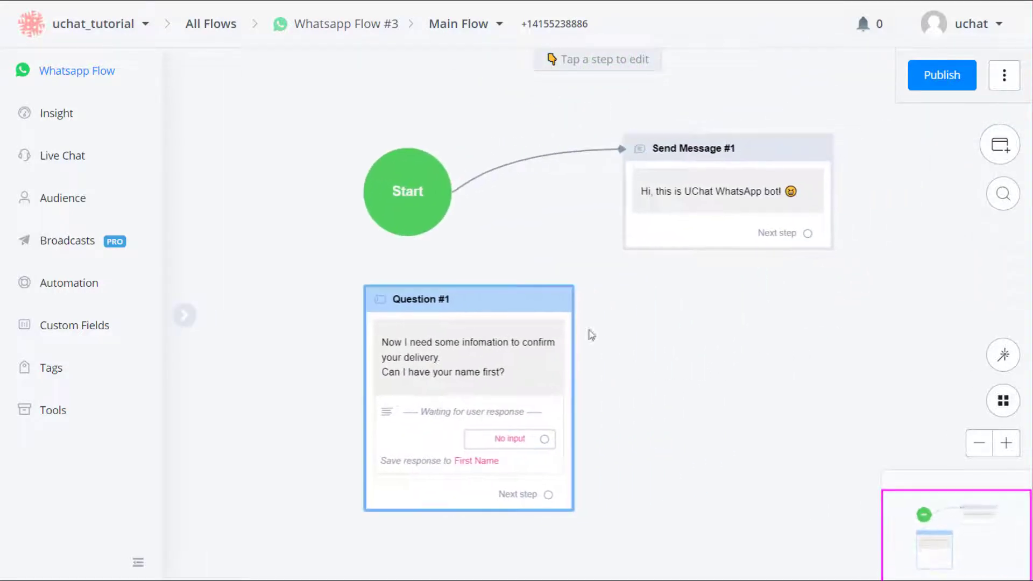
- Connect Start to Question #1 and link Question #1's next step to Send Message #1
{"action": "left_click_drag", "start_coordinate": [434, 212], "coordinate": [520, 301]}
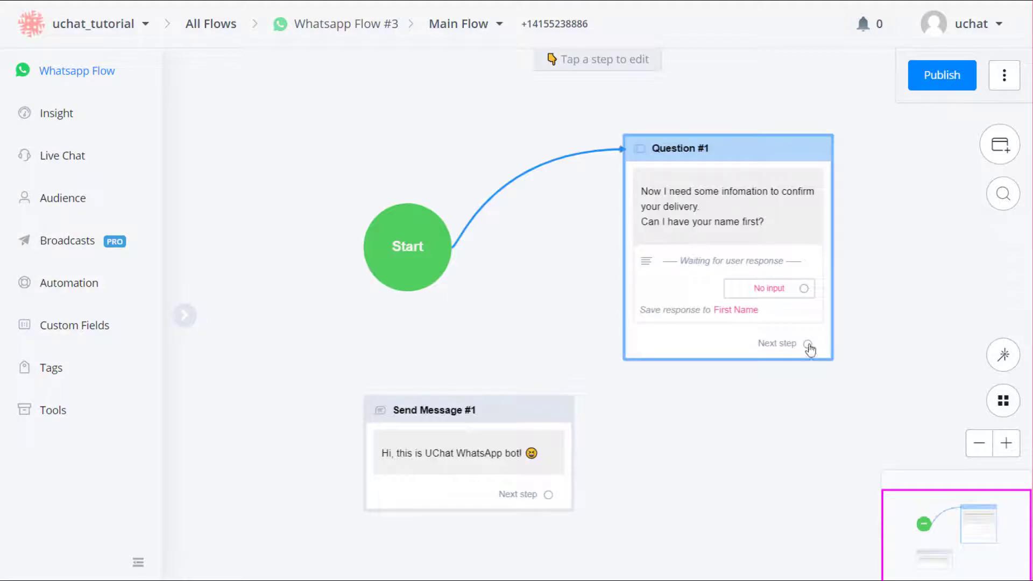
{"action": "left_click_drag", "start_coordinate": [809, 344], "coordinate": [537, 415]}
{"action": "left_click_drag", "start_coordinate": [662, 425], "coordinate": [487, 464]}
{"action": "scroll", "coordinate": [487, 465], "scroll_direction": "down", "scroll_amount": 2}
- Replace Send Message #1's text with "Your name is:" followed by the First Name field, and publish the flow
{"action": "left_click", "coordinate": [837, 306]}
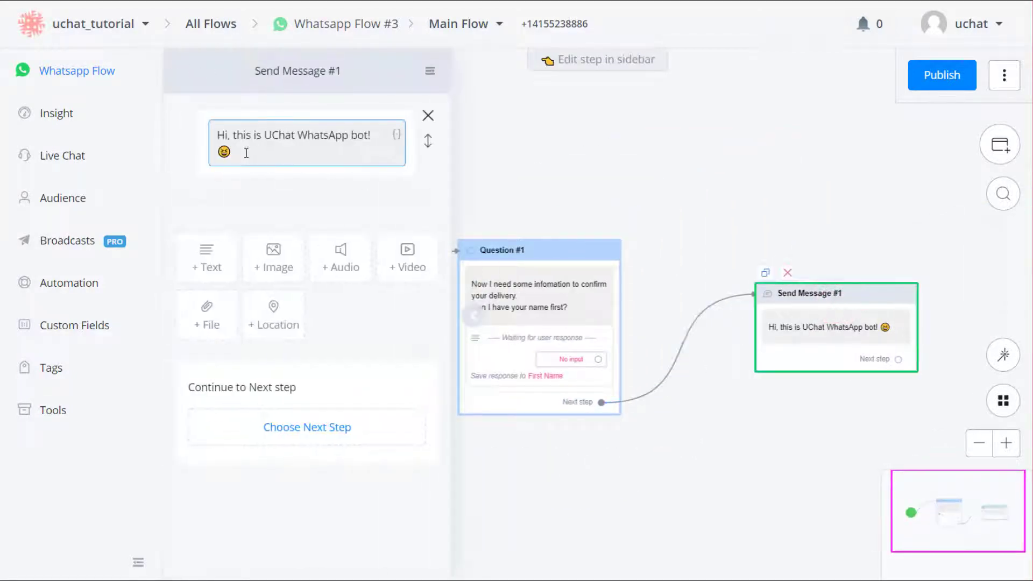
{"action": "triple_click", "coordinate": [242, 153]}
{"action": "type", "text": "Your name is:"}
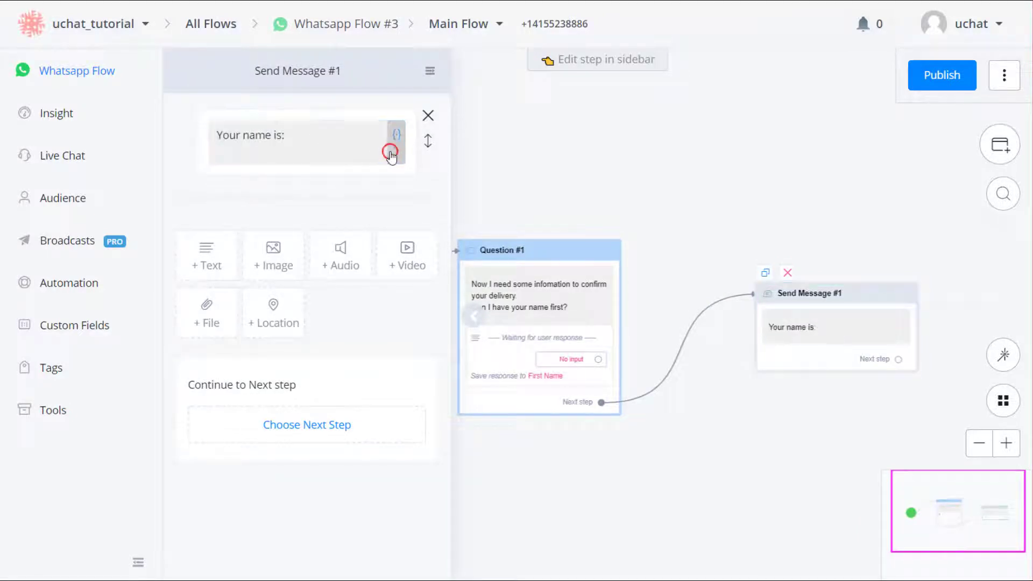
{"action": "left_click", "coordinate": [396, 135]}
{"action": "left_click", "coordinate": [451, 144]}
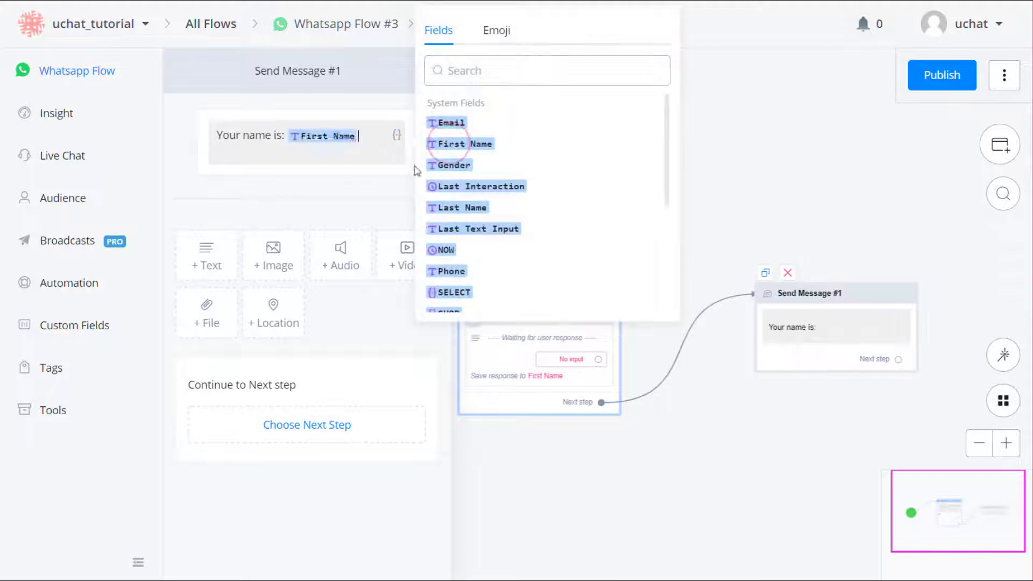
{"action": "left_click", "coordinate": [374, 194]}
{"action": "left_click", "coordinate": [939, 80]}
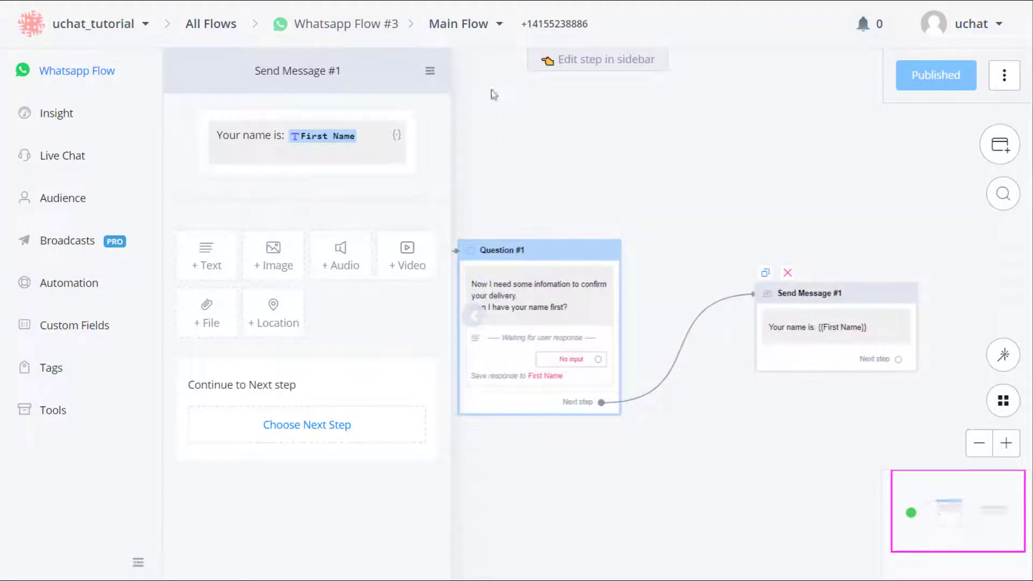
- Delete the Text question from Question #1
{"action": "left_click_drag", "start_coordinate": [542, 167], "coordinate": [688, 164]}
{"action": "scroll", "coordinate": [688, 164], "scroll_direction": "down", "scroll_amount": 3}
{"action": "left_click", "coordinate": [692, 221]}
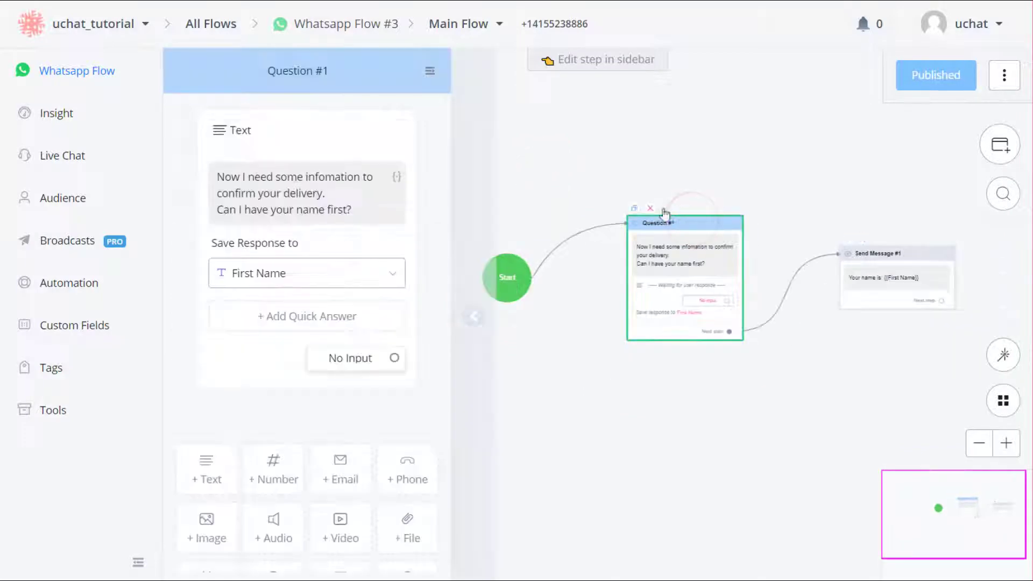
{"action": "left_click", "coordinate": [427, 114]}
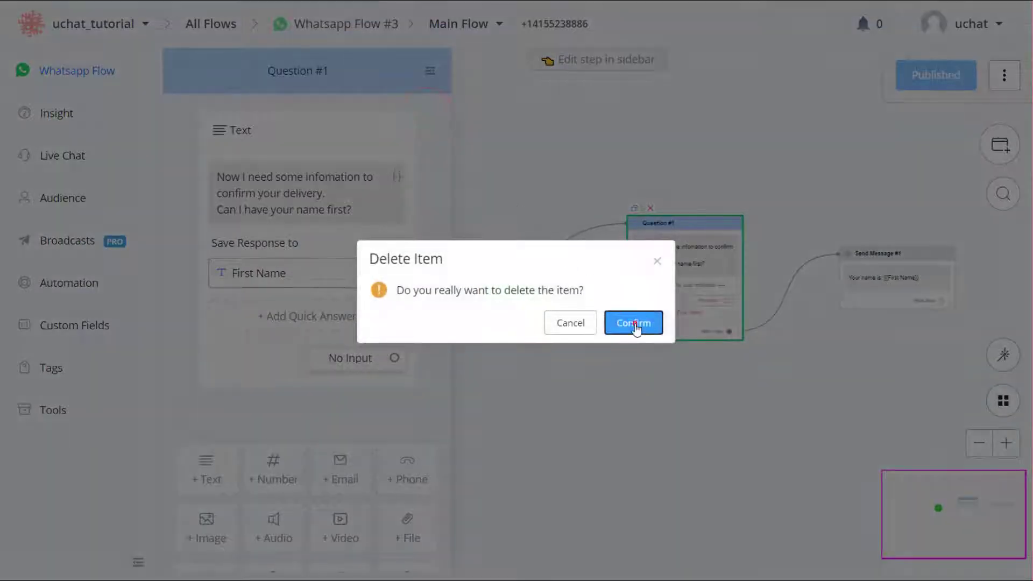
{"action": "left_click", "coordinate": [634, 322]}
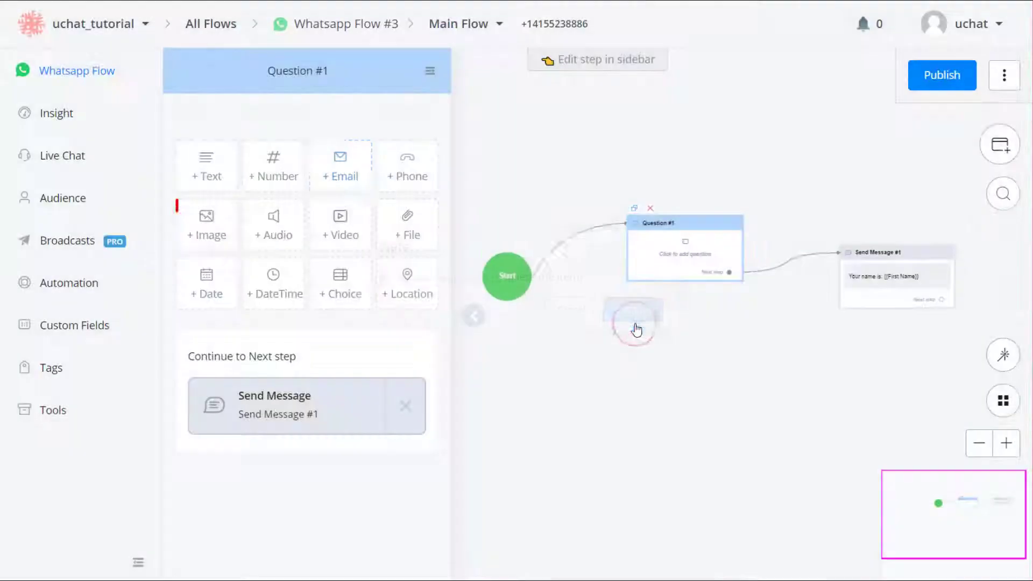
- Add an Image question to Question #1 reading "And please upload the image of your receipt:" and save its response to receipt_url
{"action": "left_click", "coordinate": [226, 230]}
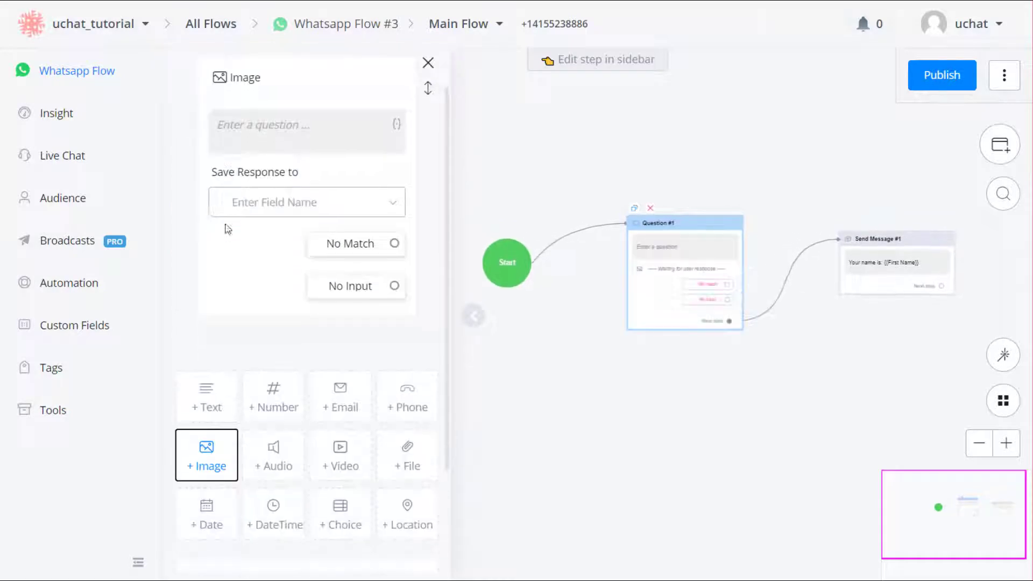
{"action": "left_click", "coordinate": [233, 192]}
{"action": "type", "text": "And please"}
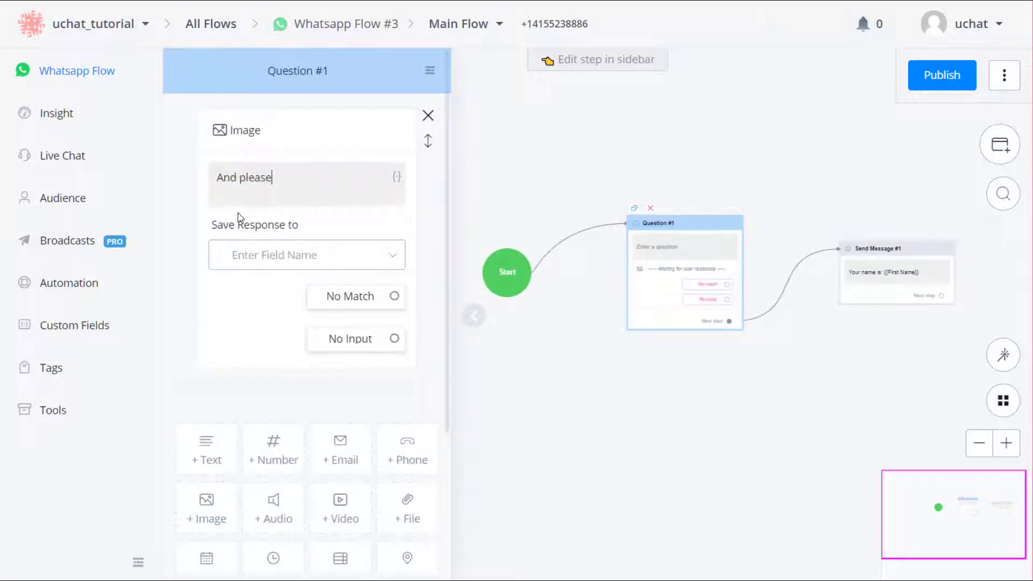
{"action": "type", "text": " upload the image of your receipt:"}
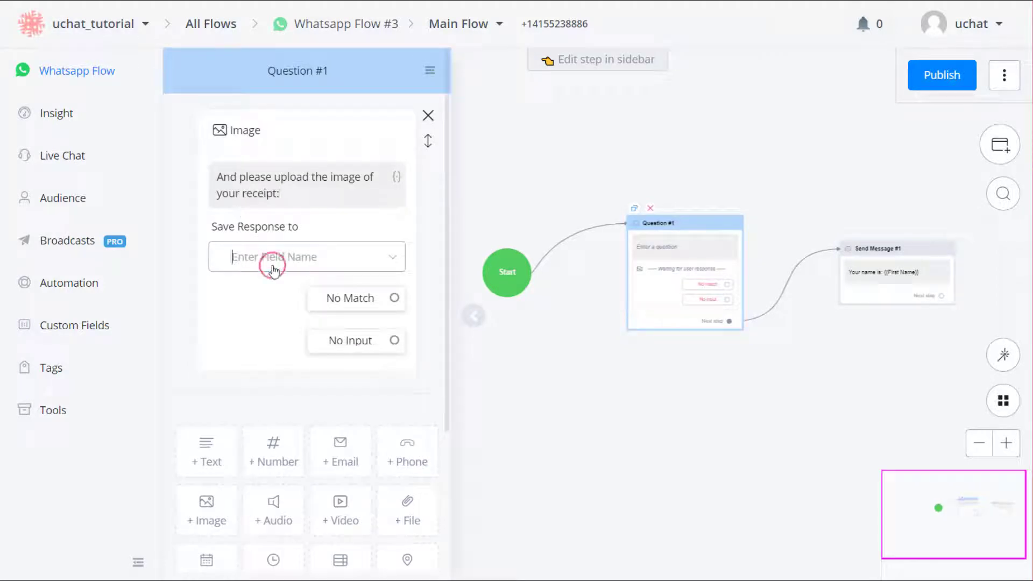
{"action": "left_click", "coordinate": [273, 269]}
{"action": "left_click", "coordinate": [279, 321]}
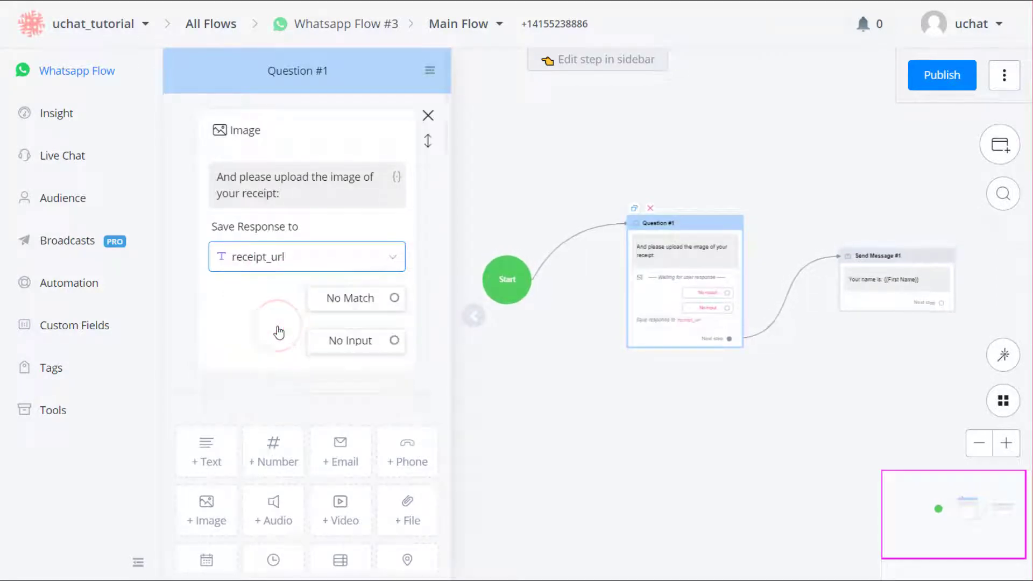
- Replace the text of Send Message #1 with "Your receipt is:"
{"action": "left_click", "coordinate": [858, 279]}
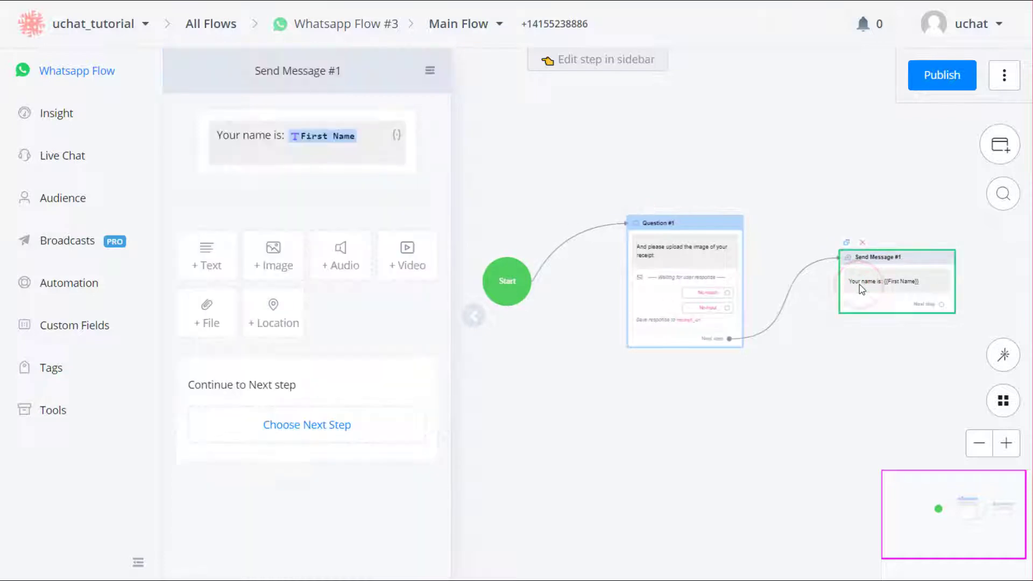
{"action": "left_click_drag", "start_coordinate": [377, 138], "coordinate": [208, 136]}
{"action": "key", "text": "BackSpace"}
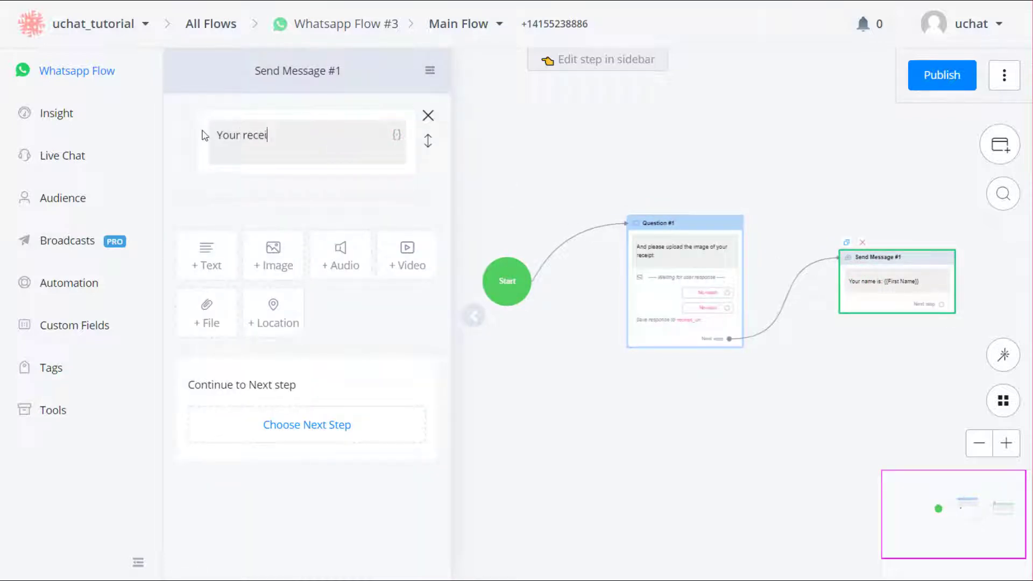
- Add an image to Send Message #1 sourced by URL from the receipt_url field, and publish the flow
{"action": "left_click", "coordinate": [272, 248]}
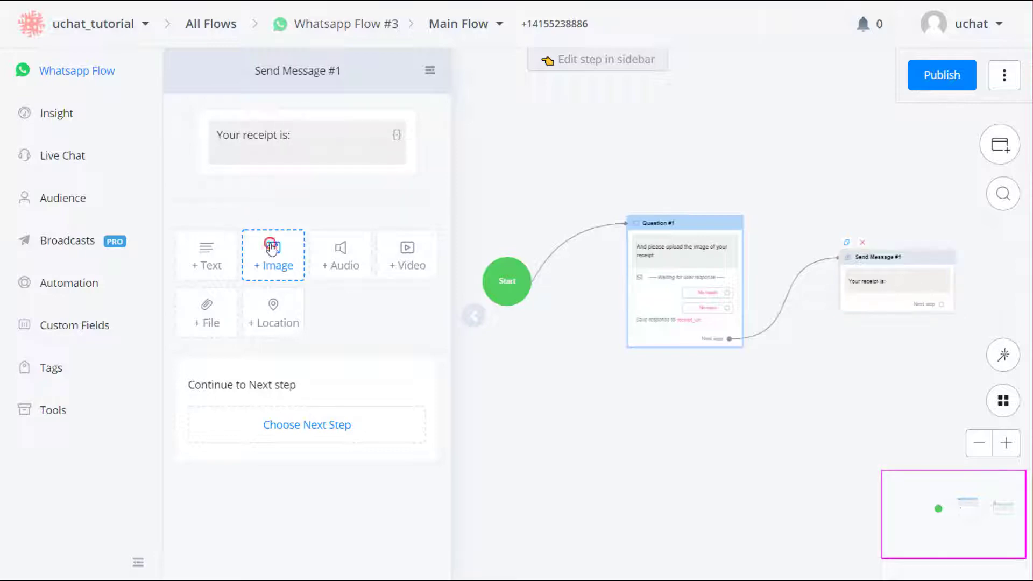
{"action": "left_click", "coordinate": [270, 245]}
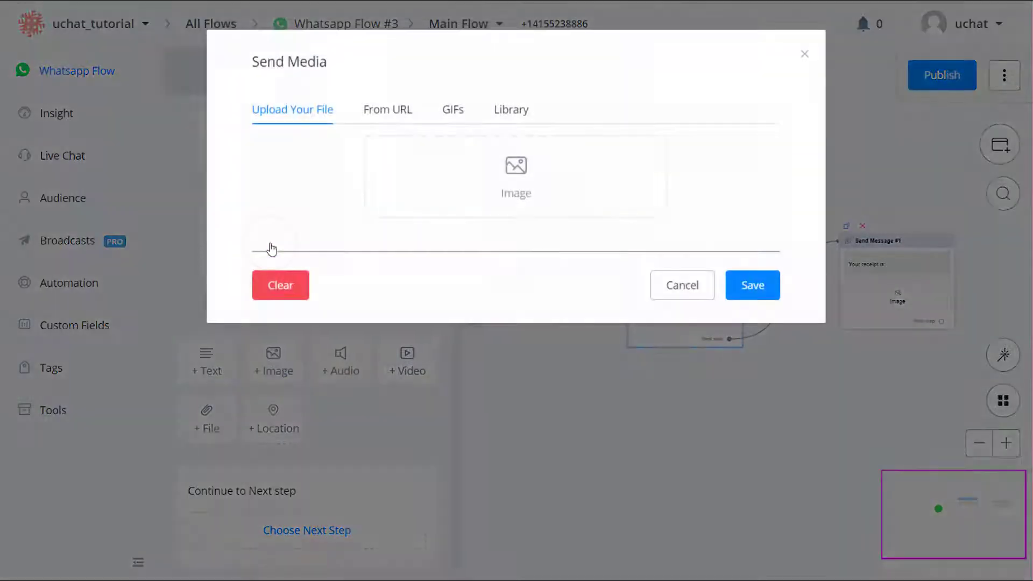
{"action": "left_click", "coordinate": [380, 106]}
{"action": "left_click", "coordinate": [590, 162]}
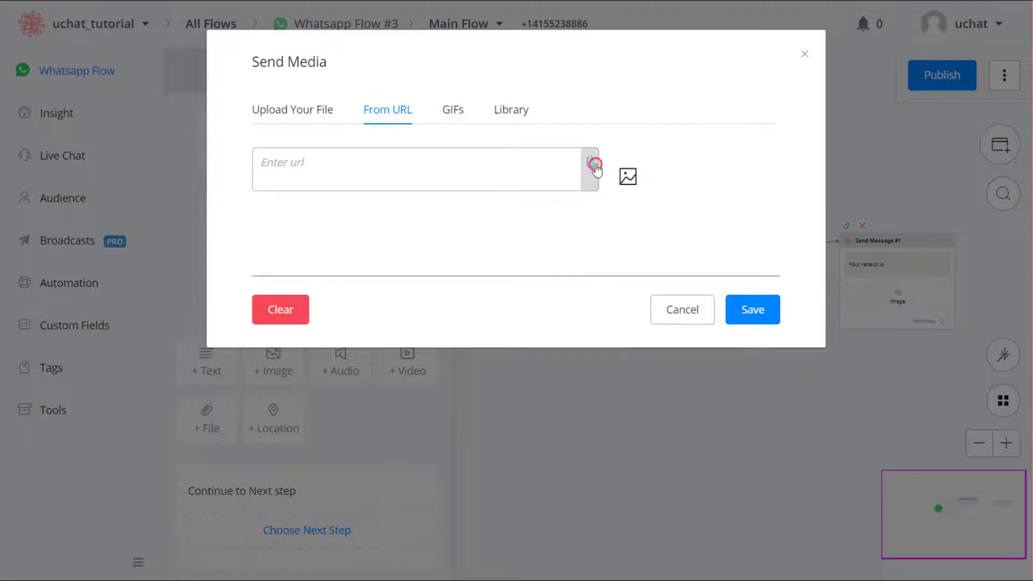
{"action": "left_click", "coordinate": [644, 82]}
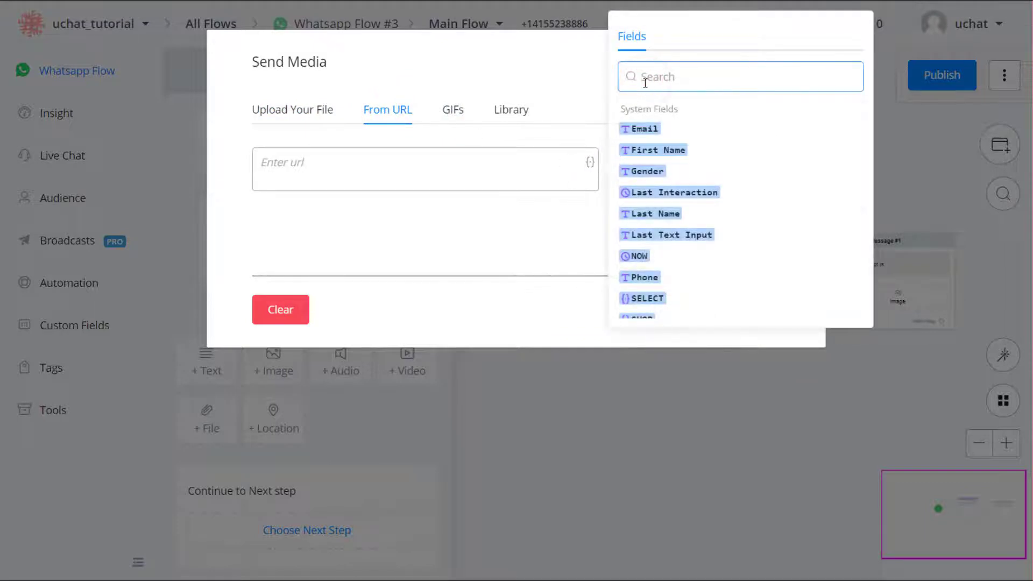
{"action": "type", "text": "ur"}
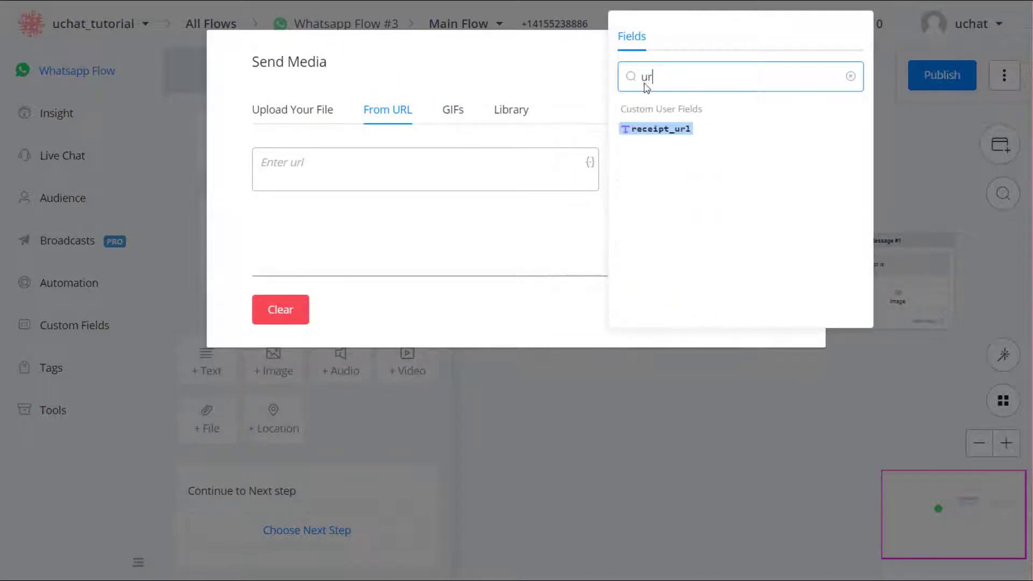
{"action": "left_click", "coordinate": [650, 129]}
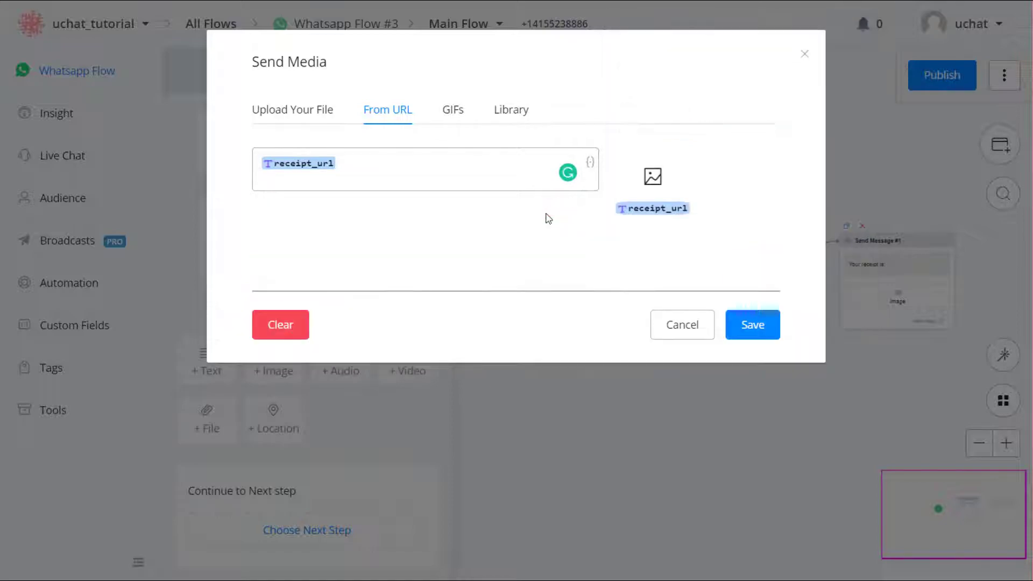
{"action": "left_click", "coordinate": [738, 325]}
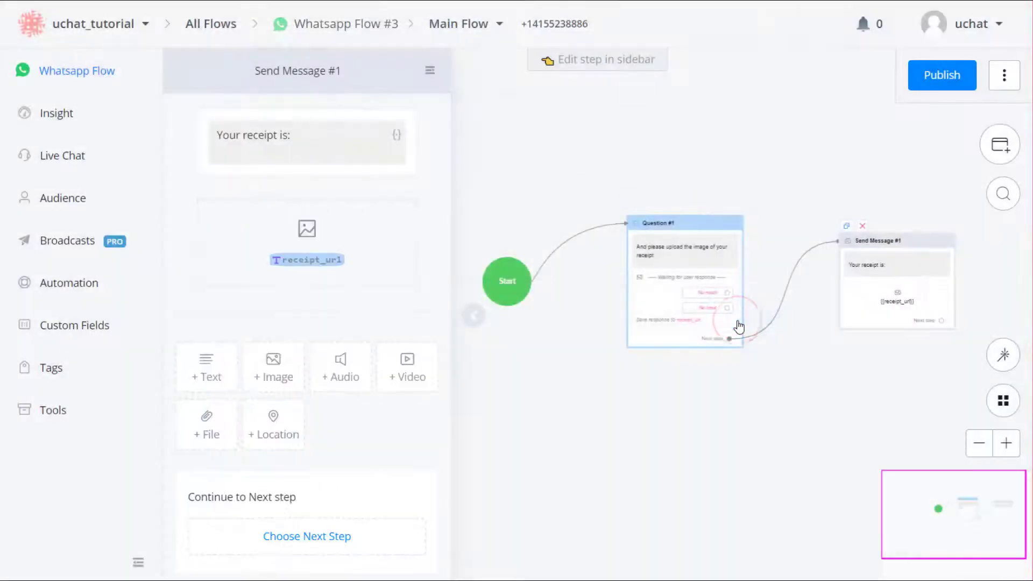
{"action": "left_click", "coordinate": [928, 81]}
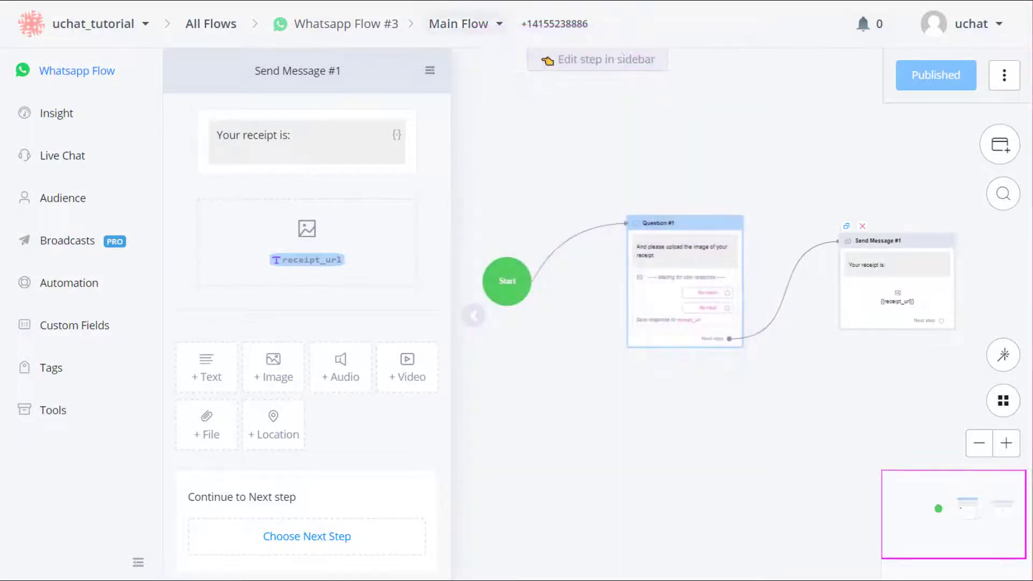
- Delete the Image question from Question #1
{"action": "left_click", "coordinate": [646, 235]}
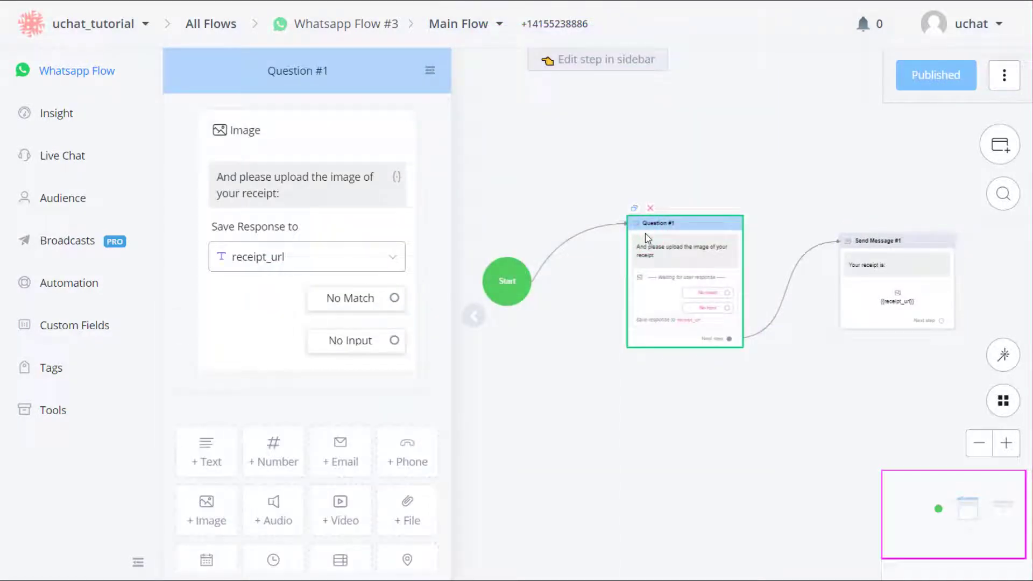
{"action": "left_click", "coordinate": [427, 117]}
{"action": "left_click", "coordinate": [622, 321]}
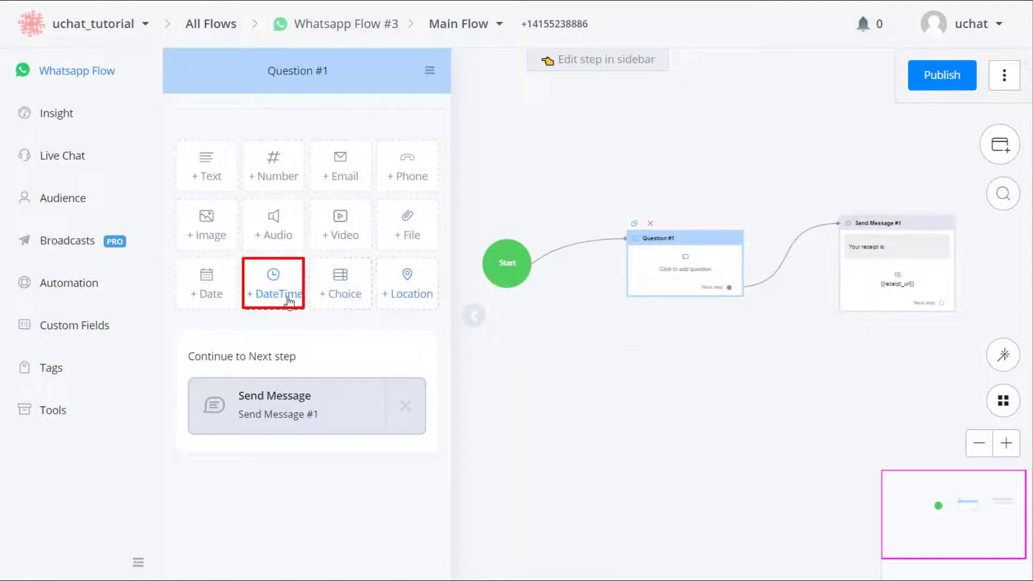
- Add a DateTime question to Question #1 reading "When would you like your package delivered?" and save its response to deliver_time
{"action": "left_click", "coordinate": [289, 300]}
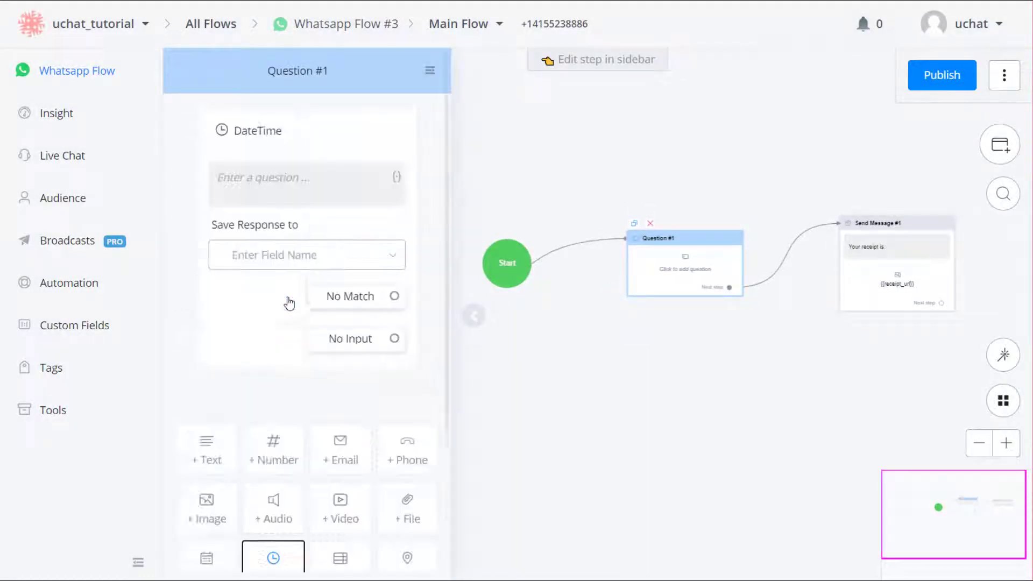
{"action": "left_click", "coordinate": [306, 192]}
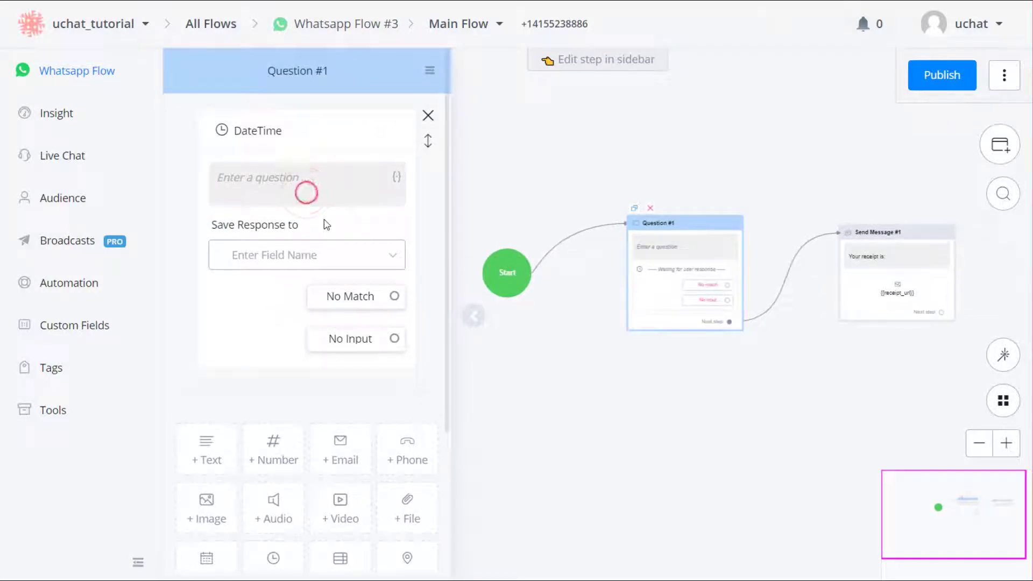
{"action": "type", "text": "When would you like your"}
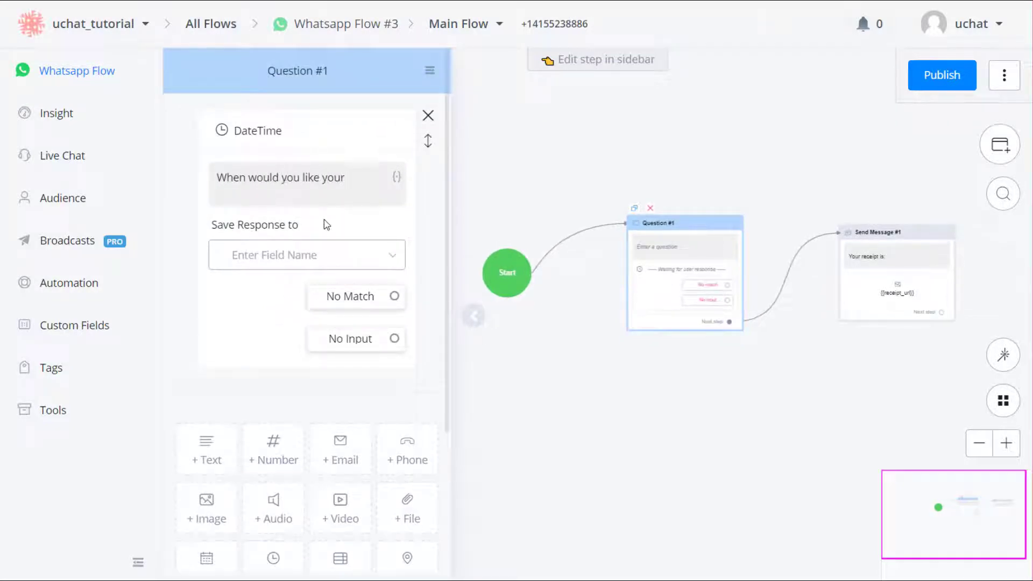
{"action": "type", "text": " package delivered?"}
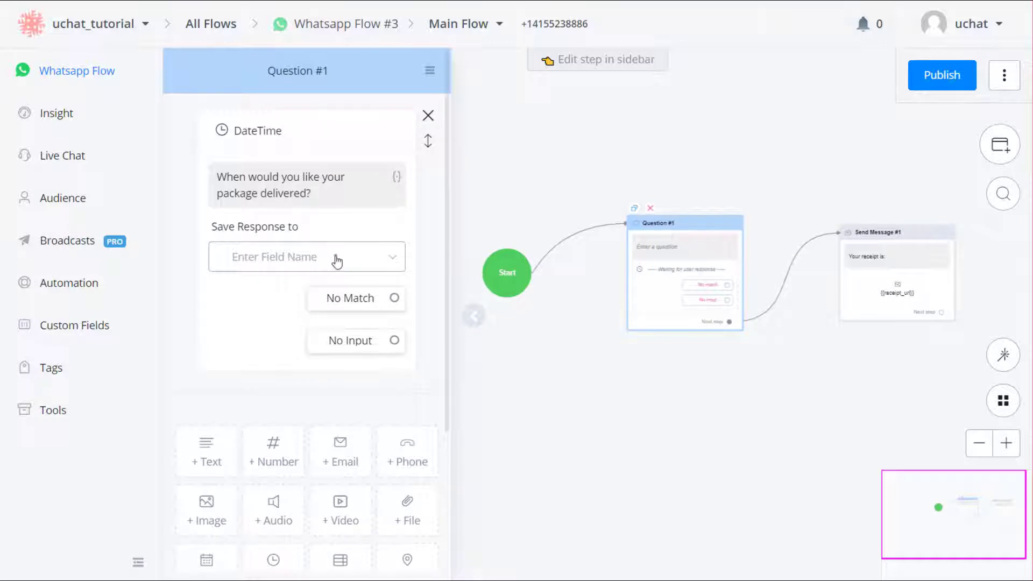
{"action": "left_click", "coordinate": [335, 260]}
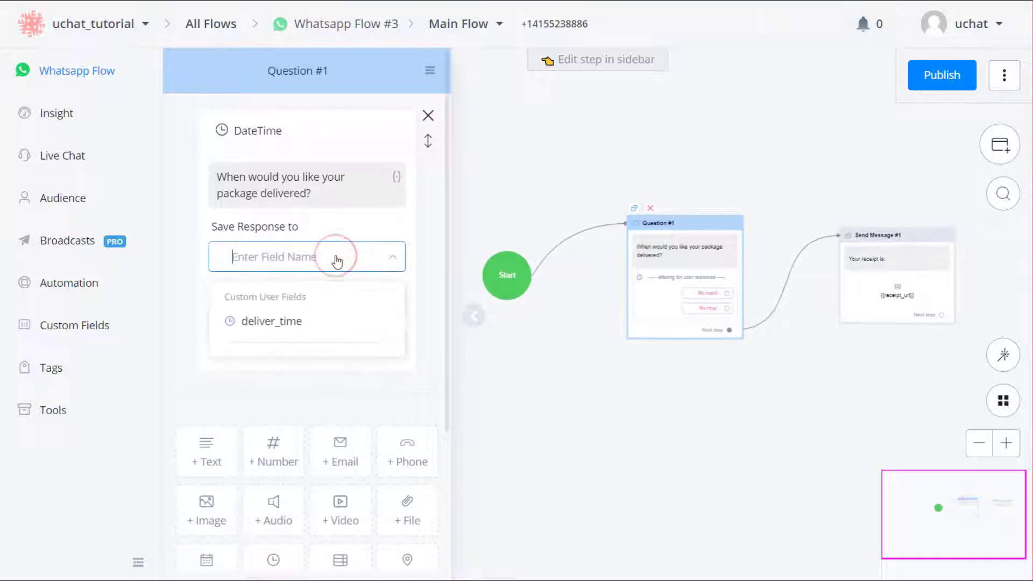
{"action": "left_click", "coordinate": [300, 329]}
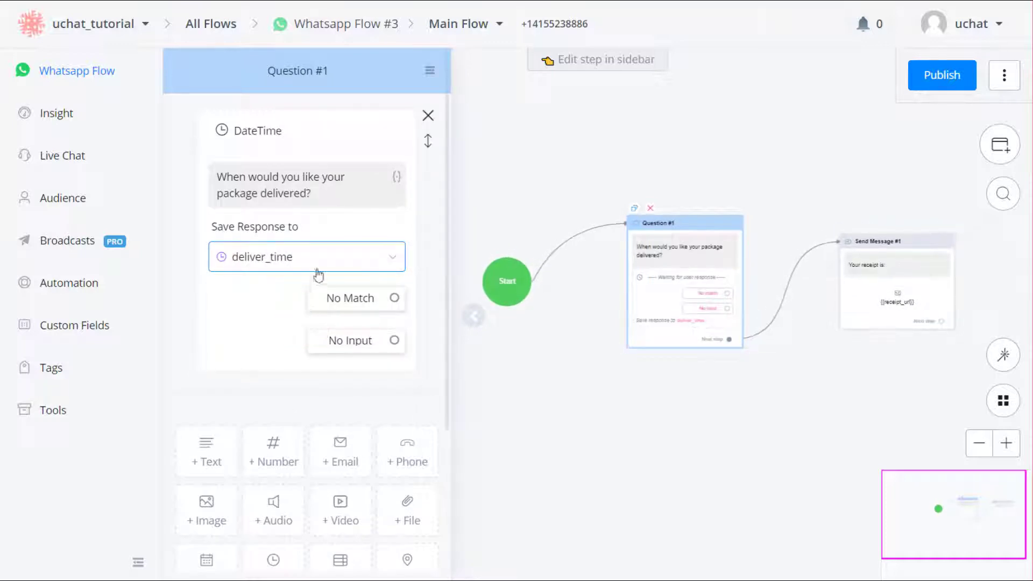
- Append a new line reading "Please input as YYYY-MM-DD hh:mm" to the DateTime question's text
{"action": "left_click", "coordinate": [334, 194]}
{"action": "key", "text": "Return"}
{"action": "type", "text": "Please input as YYYY-MM-DD"}
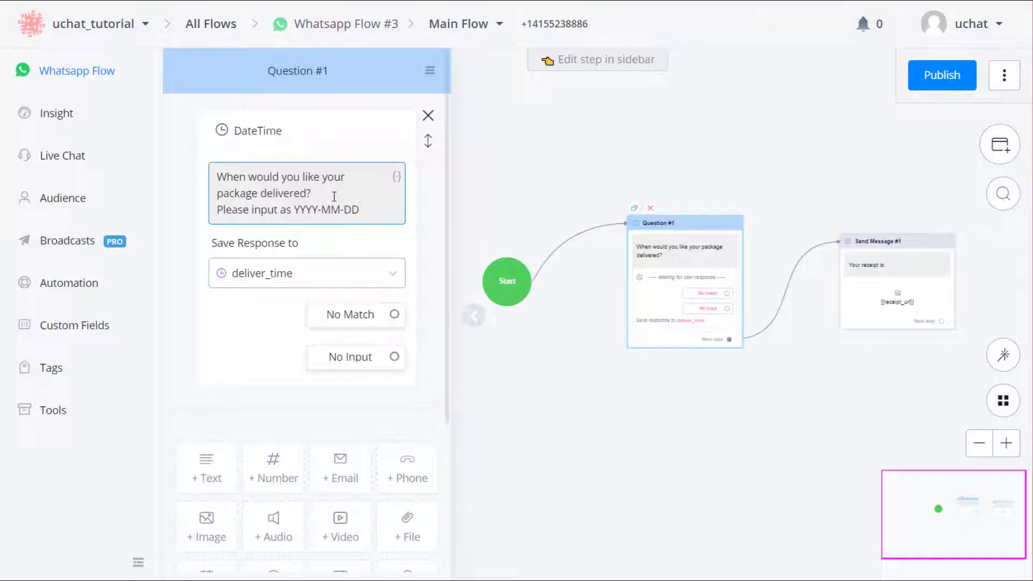
{"action": "type", "text": " hh:mm"}
- Set the DateTime question's user input to expire in 3 seconds for the No Input case
{"action": "left_click", "coordinate": [365, 379]}
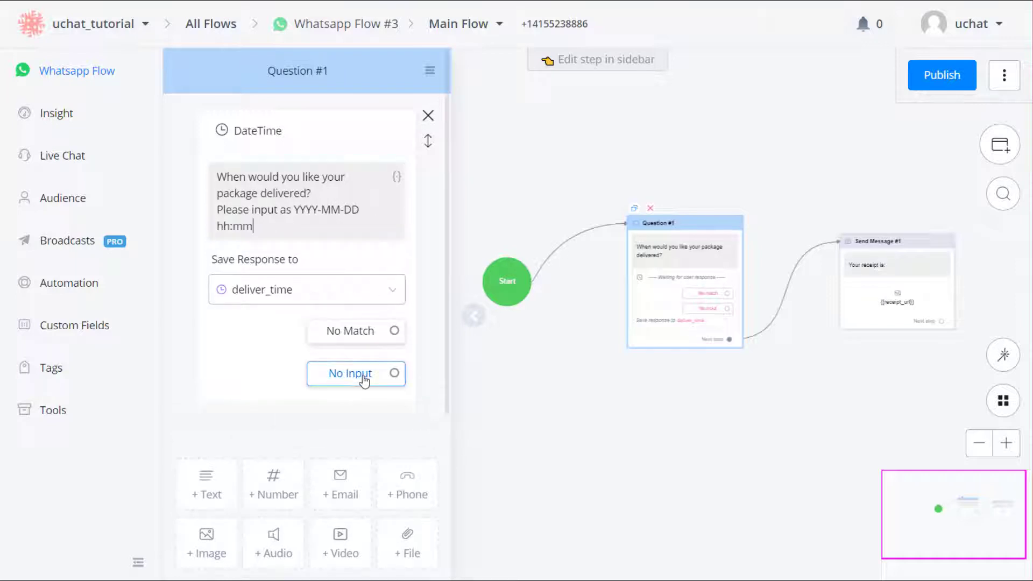
{"action": "left_click", "coordinate": [365, 379]}
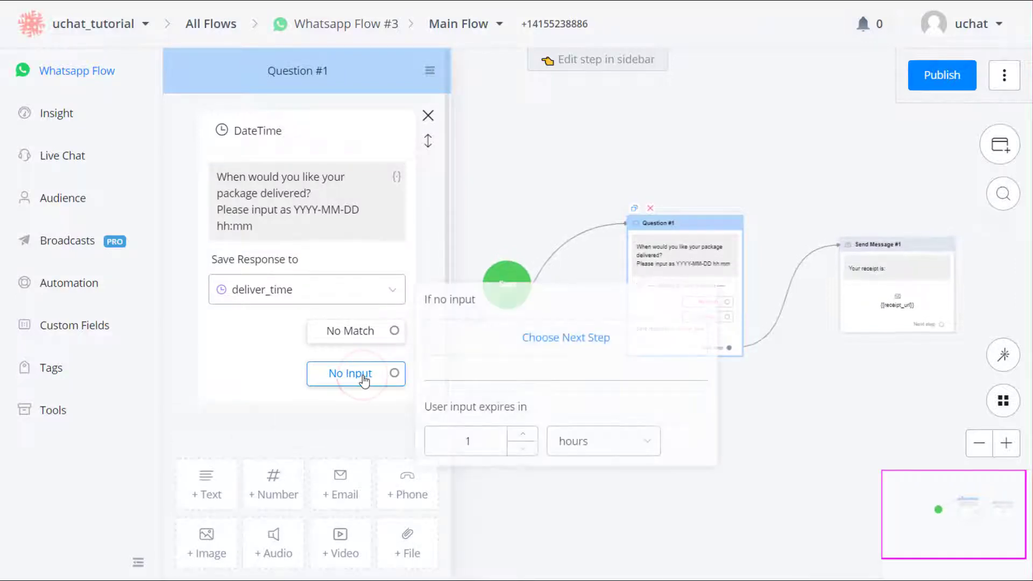
{"action": "left_click", "coordinate": [574, 453]}
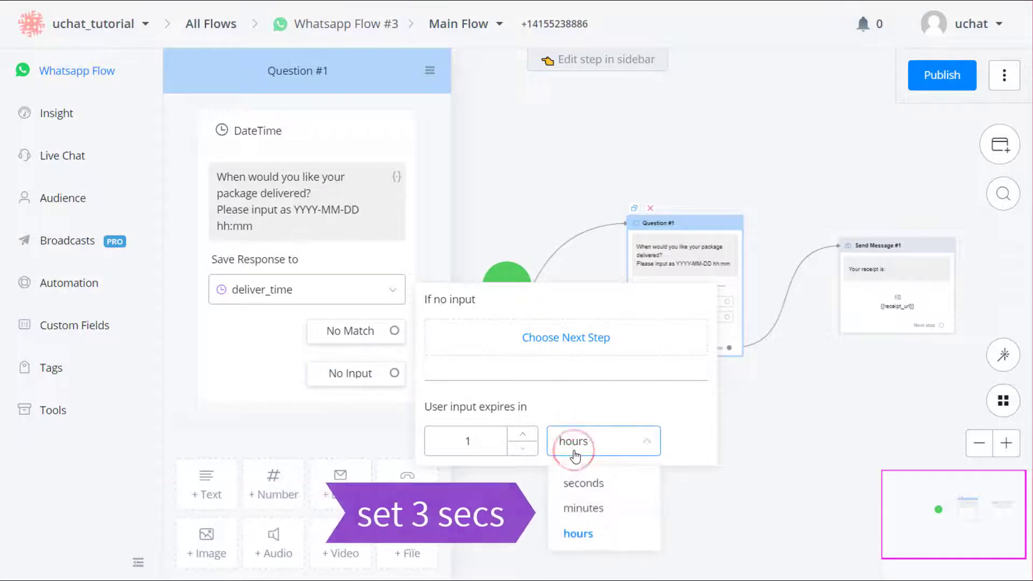
{"action": "left_click", "coordinate": [591, 485]}
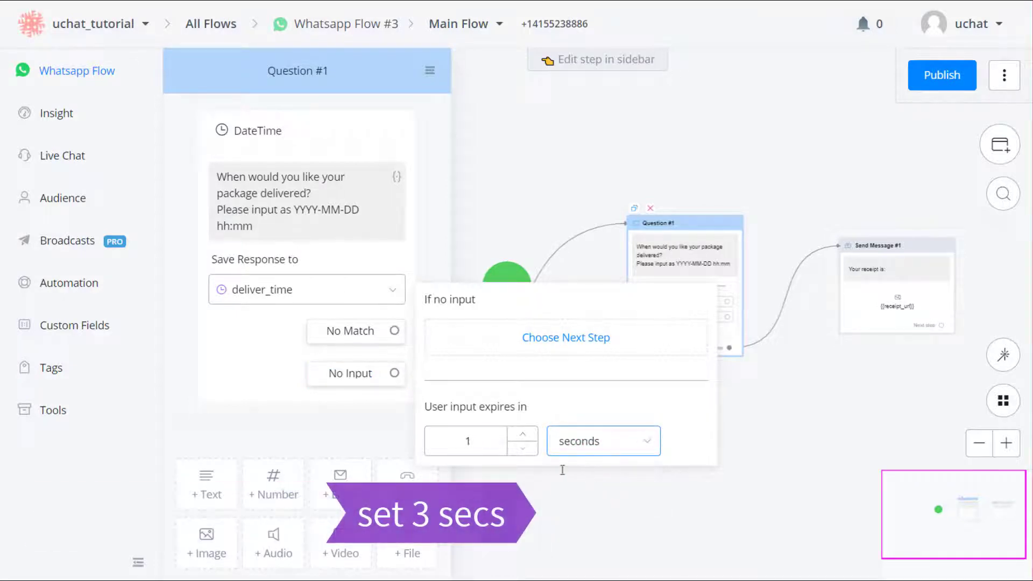
{"action": "double_click", "coordinate": [468, 437]}
{"action": "type", "text": "3"}
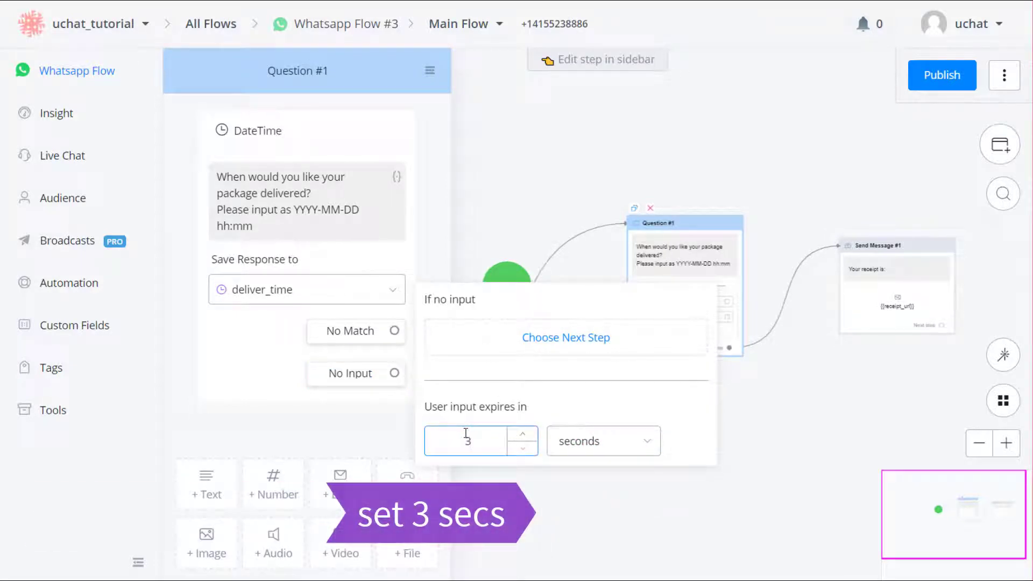
{"action": "left_click", "coordinate": [595, 398]}
- Route Question #1's No Input case to a new Send Message step with the text "Need any help?"
{"action": "left_click", "coordinate": [589, 342]}
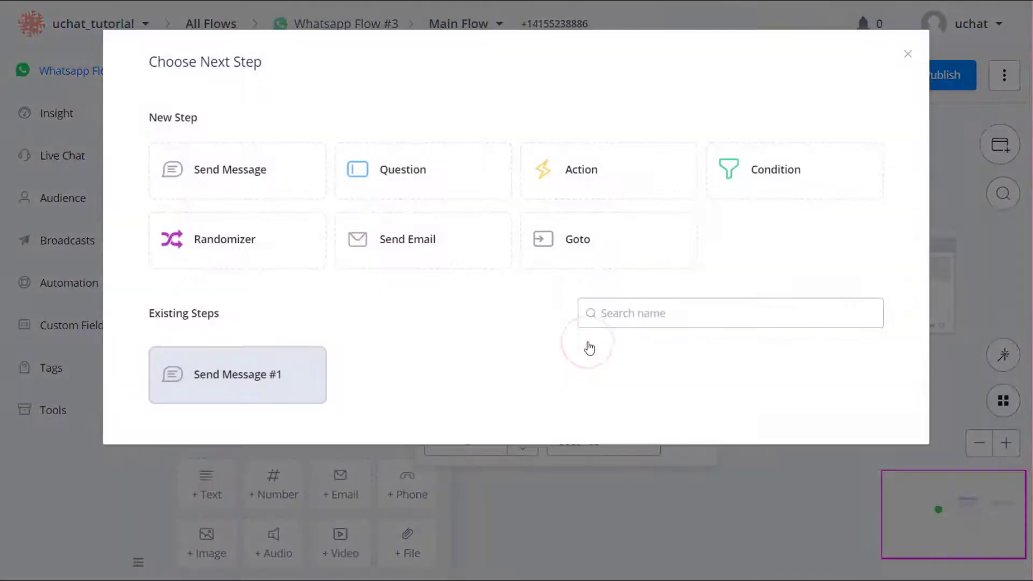
{"action": "left_click", "coordinate": [297, 172]}
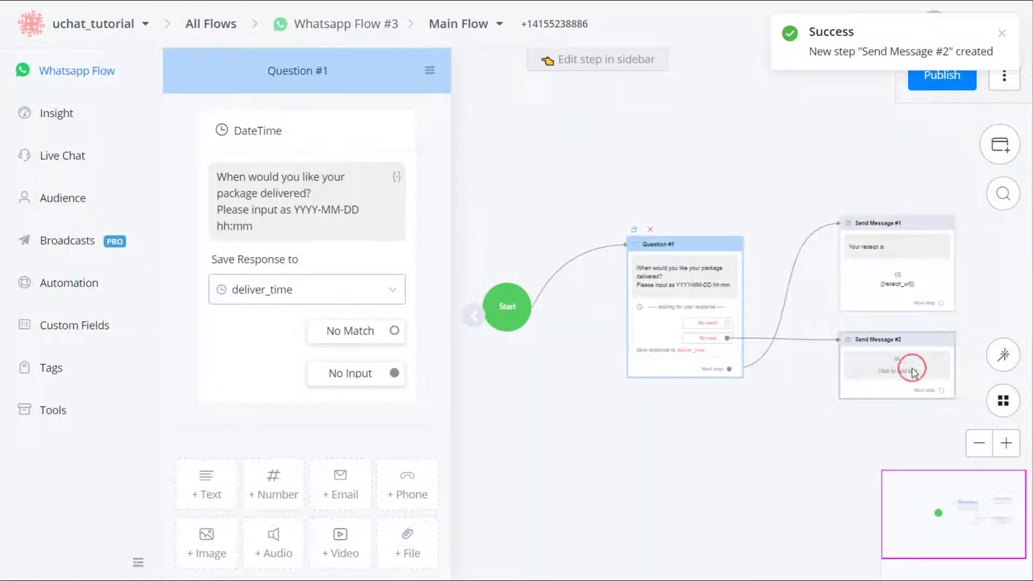
{"action": "left_click", "coordinate": [913, 371]}
{"action": "left_click", "coordinate": [215, 191]}
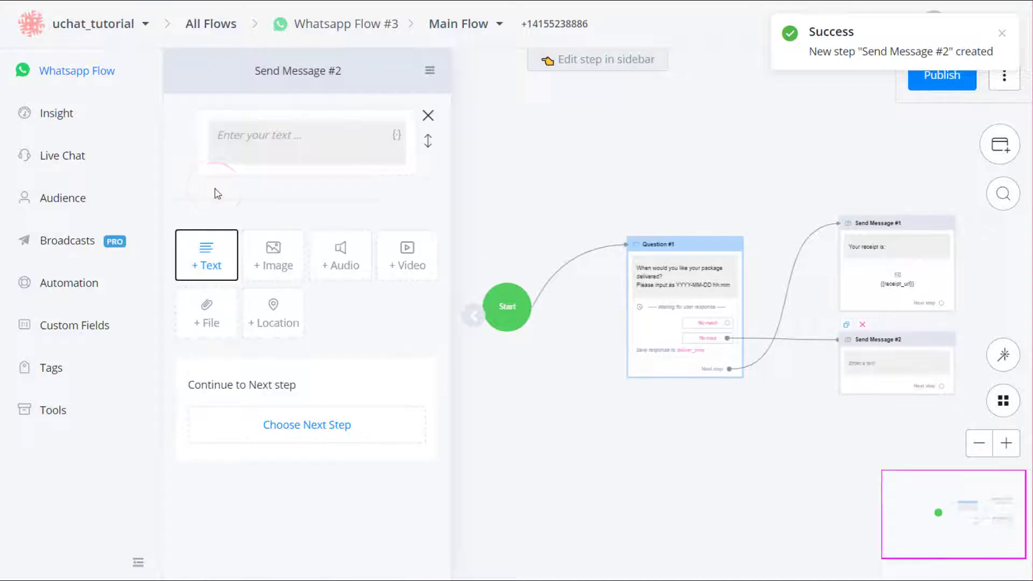
{"action": "left_click", "coordinate": [223, 153]}
{"action": "type", "text": "Need any help?"}
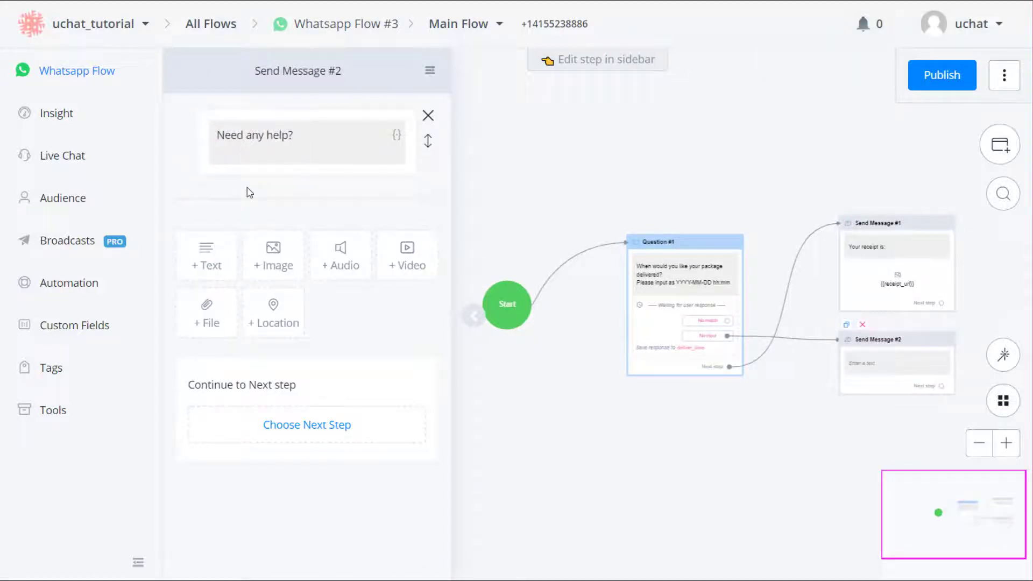
- Insert a smiling face emoji at the end of Send Message #2's text
{"action": "left_click", "coordinate": [397, 135]}
{"action": "left_click", "coordinate": [503, 35]}
{"action": "left_click", "coordinate": [452, 131]}
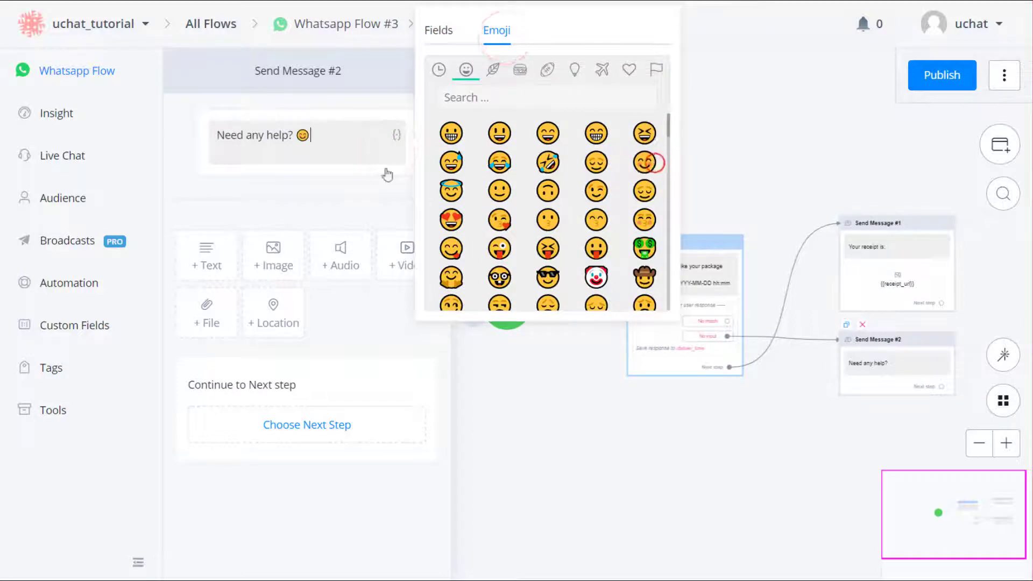
{"action": "left_click", "coordinate": [367, 169]}
{"action": "left_click", "coordinate": [358, 147]}
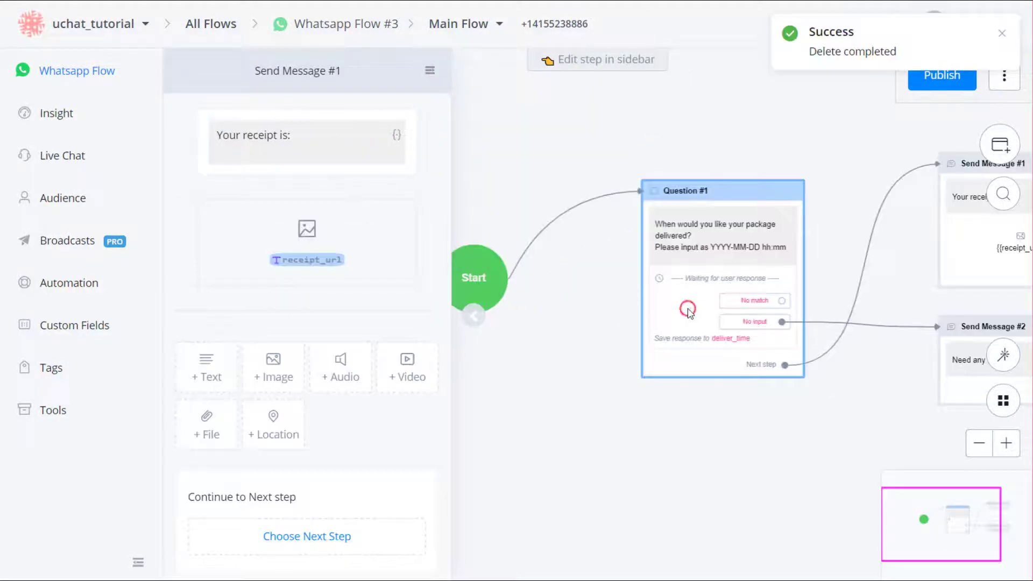
- Route Question #1's No Match case to a new Send Message step
{"action": "left_click", "coordinate": [689, 312]}
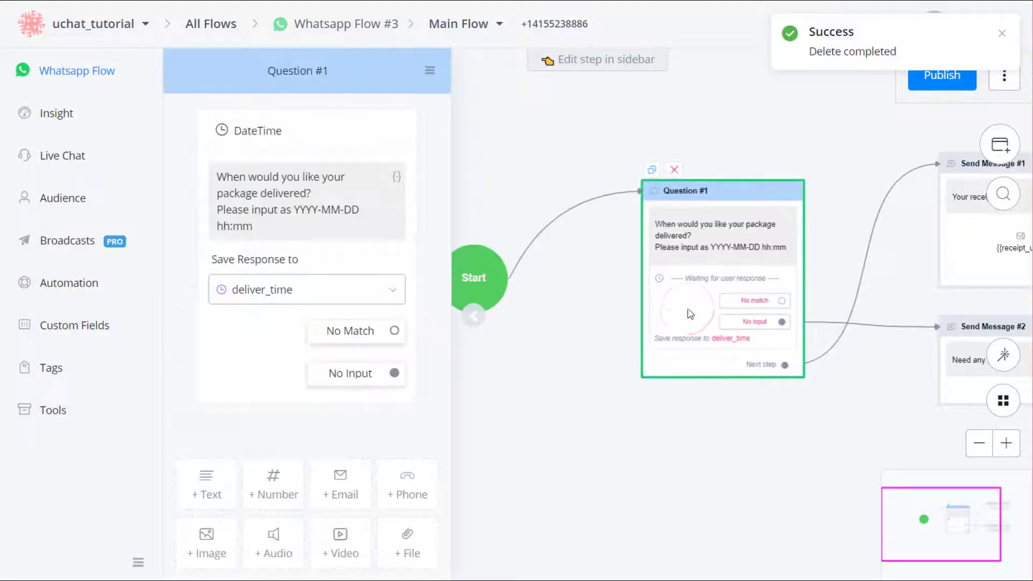
{"action": "left_click", "coordinate": [348, 334]}
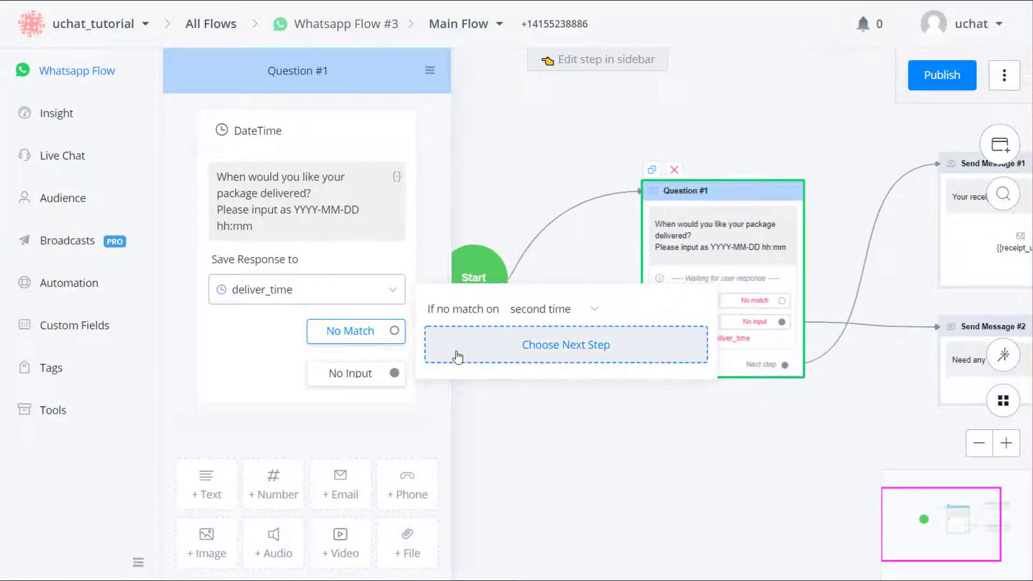
{"action": "left_click", "coordinate": [525, 319]}
{"action": "left_click", "coordinate": [537, 355]}
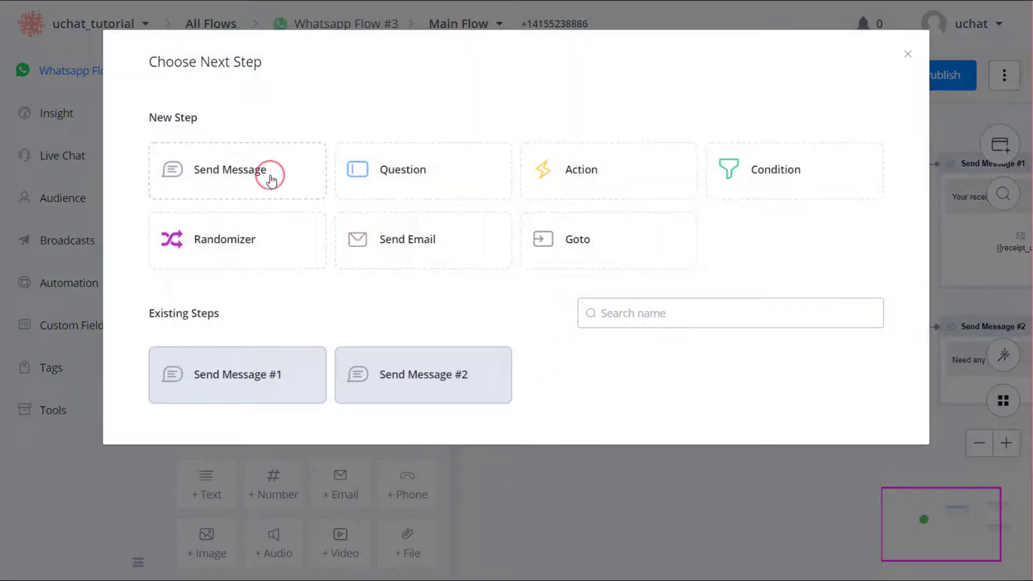
{"action": "left_click", "coordinate": [271, 180]}
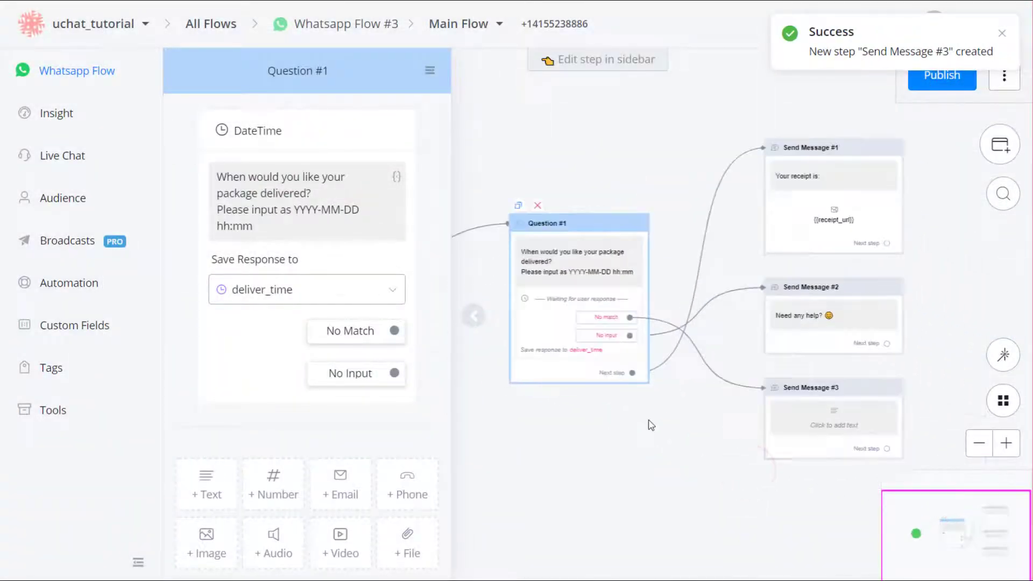
- Add the text "Your input format is incorrect." to Send Message #3
{"action": "left_click", "coordinate": [798, 424]}
{"action": "left_click", "coordinate": [214, 173]}
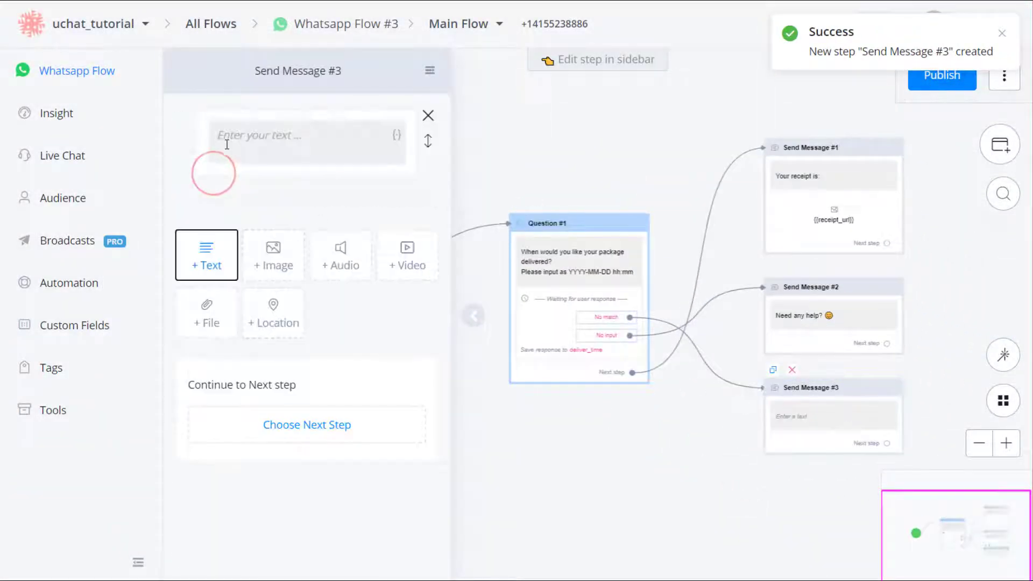
{"action": "left_click", "coordinate": [226, 145]}
{"action": "type", "text": "Your input format is incorrect."}
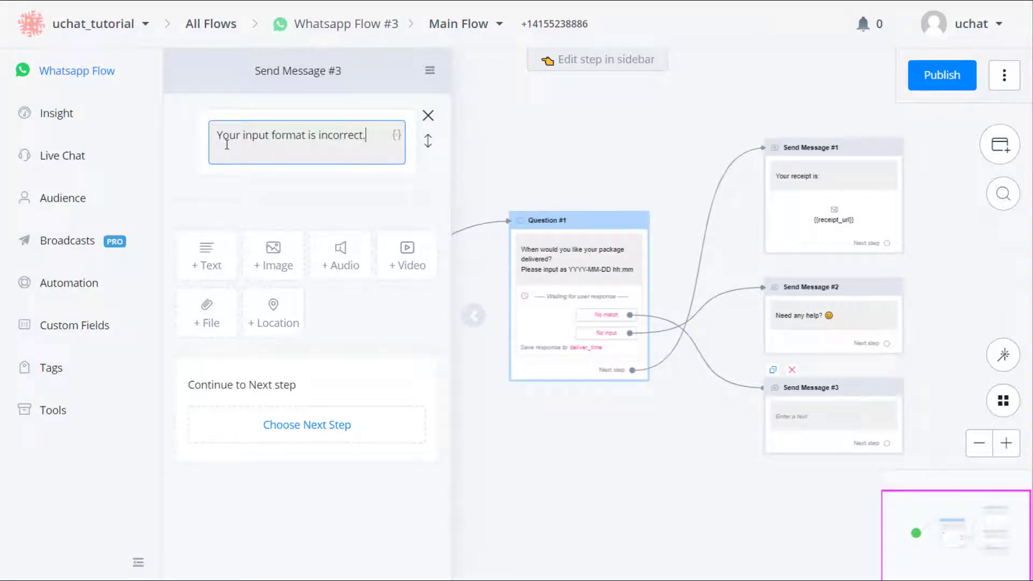
{"action": "left_click", "coordinate": [413, 219]}
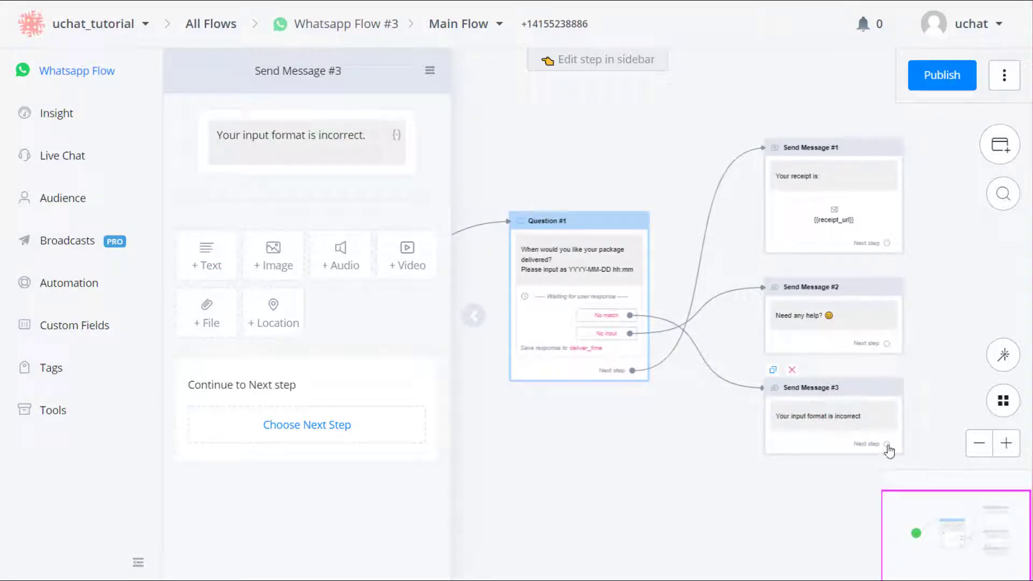
- Connect Send Message #3's next step to Send Message #2
{"action": "left_click_drag", "start_coordinate": [888, 445], "coordinate": [864, 289]}
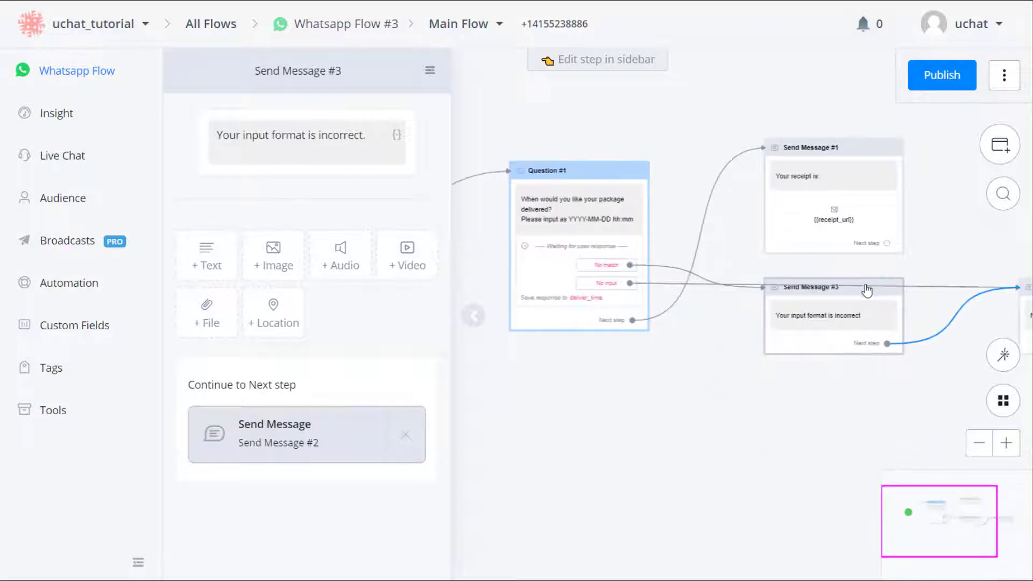
{"action": "left_click", "coordinate": [872, 407]}
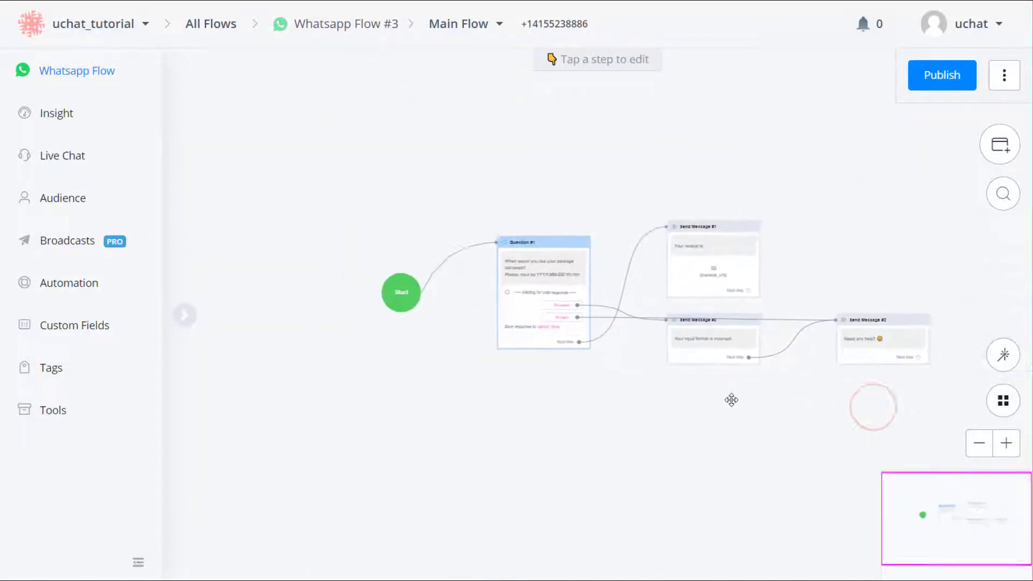
- Change Send Message #1's text to "Your deliver time is:" followed by the deliver_time user field
{"action": "left_click", "coordinate": [606, 164]}
{"action": "left_click", "coordinate": [298, 134]}
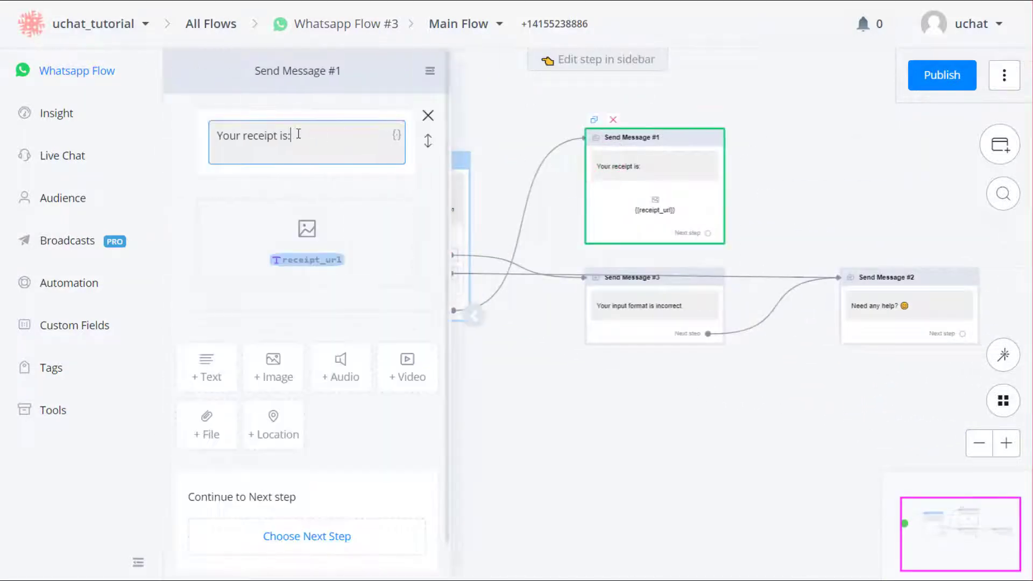
{"action": "double_click", "coordinate": [266, 132]}
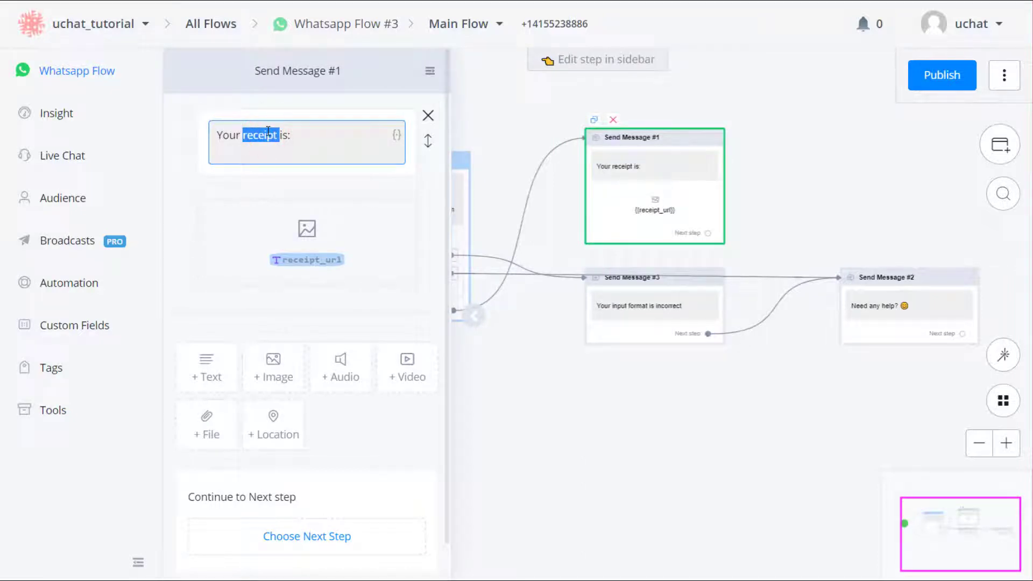
{"action": "type", "text": "deliver tim"}
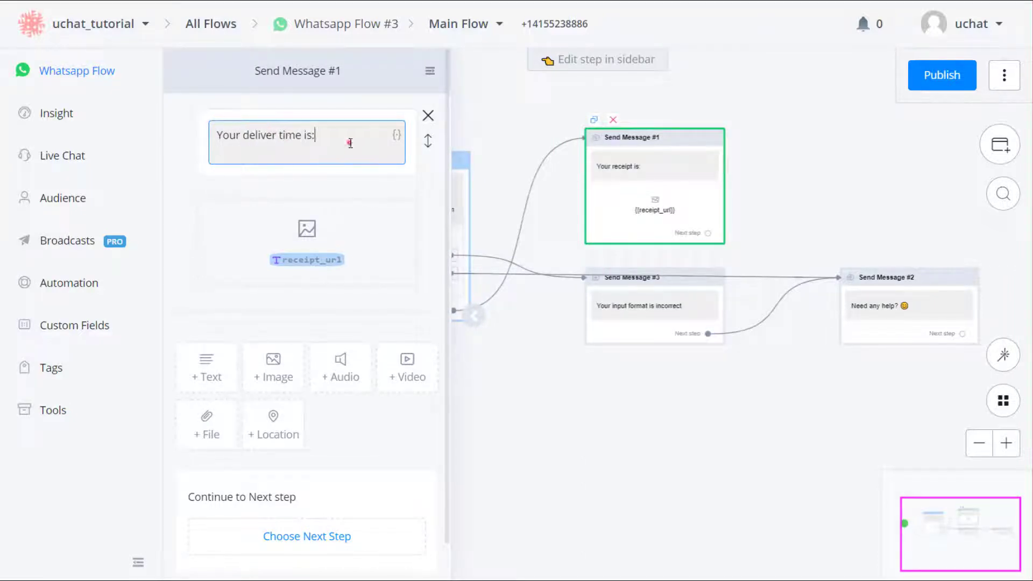
{"action": "left_click", "coordinate": [397, 135]}
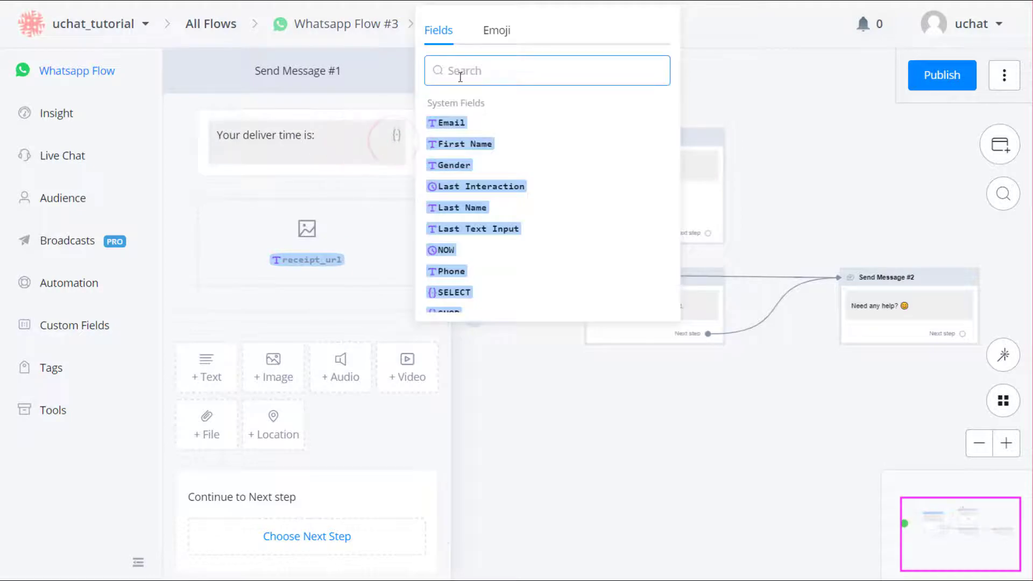
{"action": "type", "text": "tim"}
{"action": "left_click", "coordinate": [477, 120]}
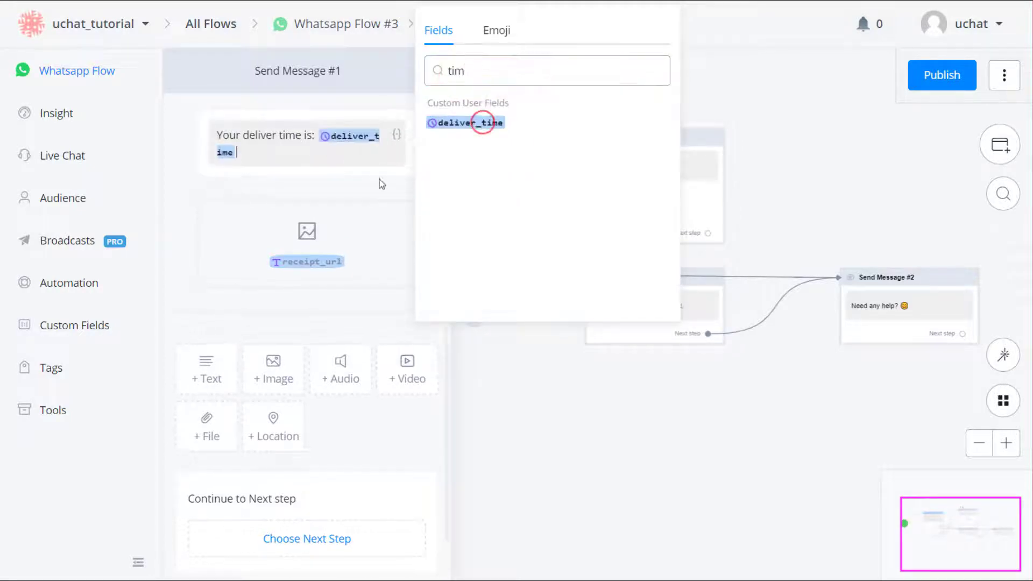
- Delete the receipt_url image block from Send Message #1 and publish the flow
{"action": "left_click", "coordinate": [429, 211]}
{"action": "left_click", "coordinate": [638, 326]}
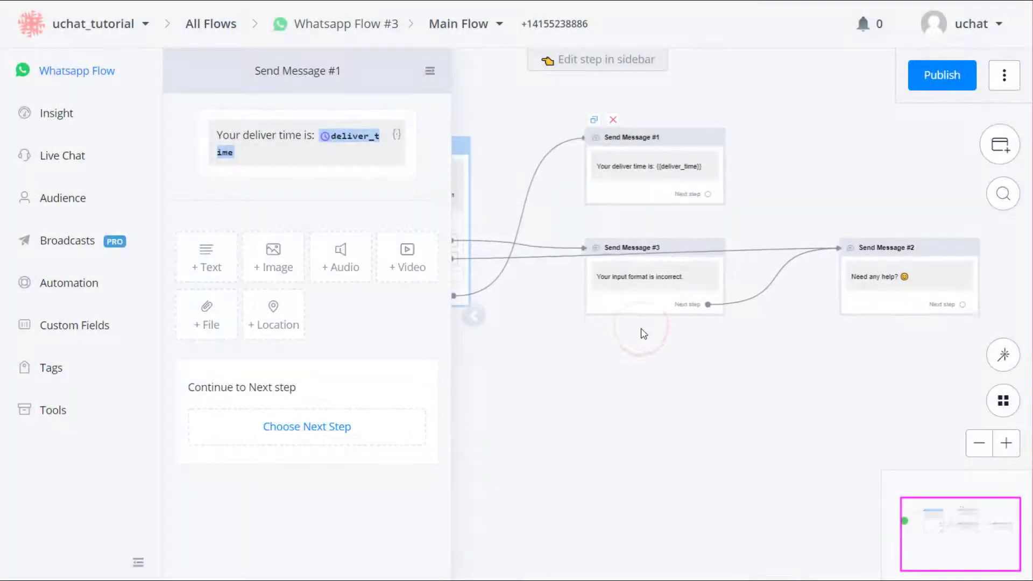
{"action": "left_click", "coordinate": [926, 82]}
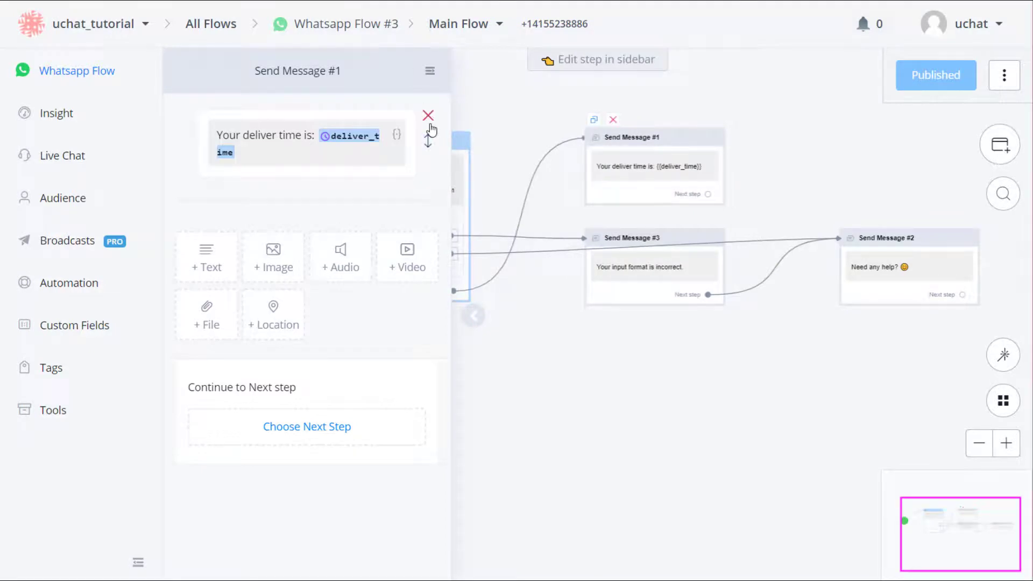
- Delete the DateTime question block from Question #1
{"action": "left_click", "coordinate": [429, 119]}
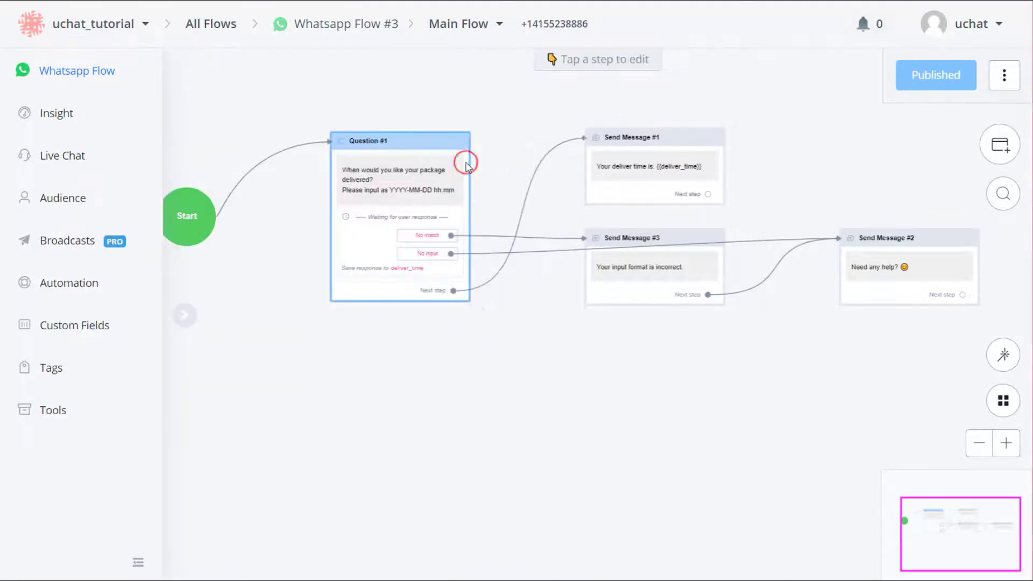
{"action": "left_click", "coordinate": [464, 161]}
{"action": "left_click", "coordinate": [428, 116]}
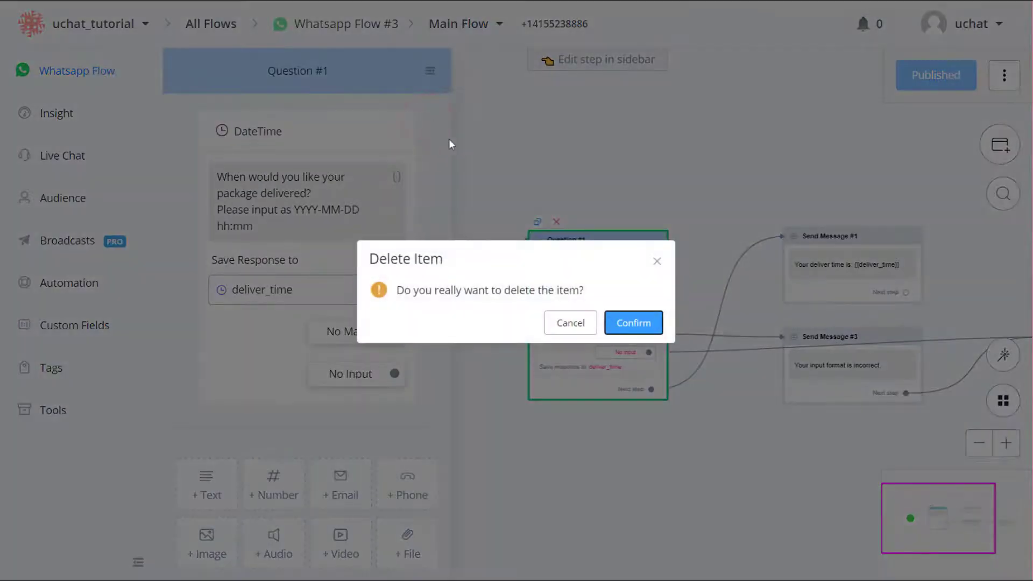
{"action": "left_click", "coordinate": [621, 324]}
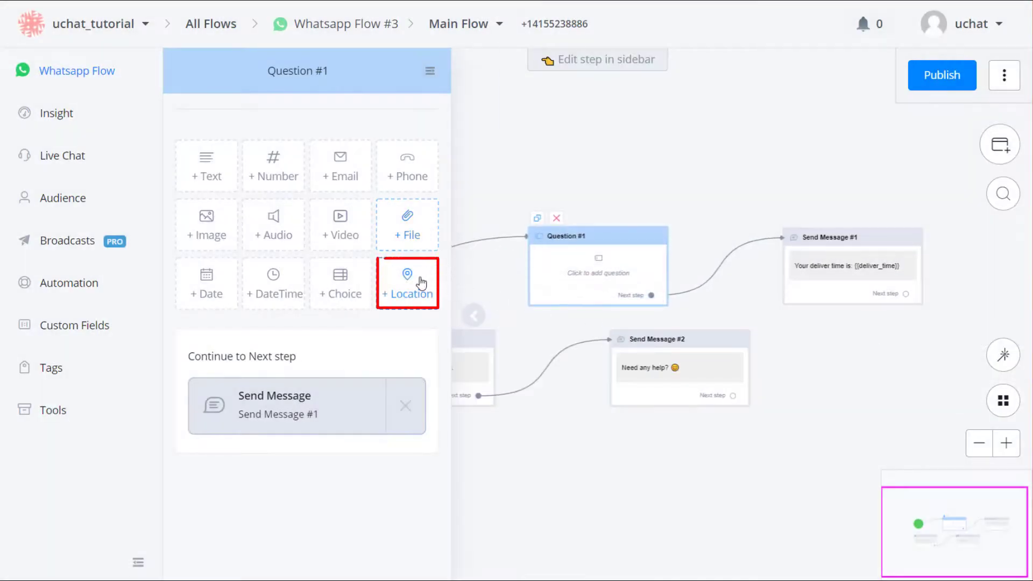
- Add a Location question to Question #1 with the text "Finally, please leave your location:"
{"action": "left_click", "coordinate": [421, 283]}
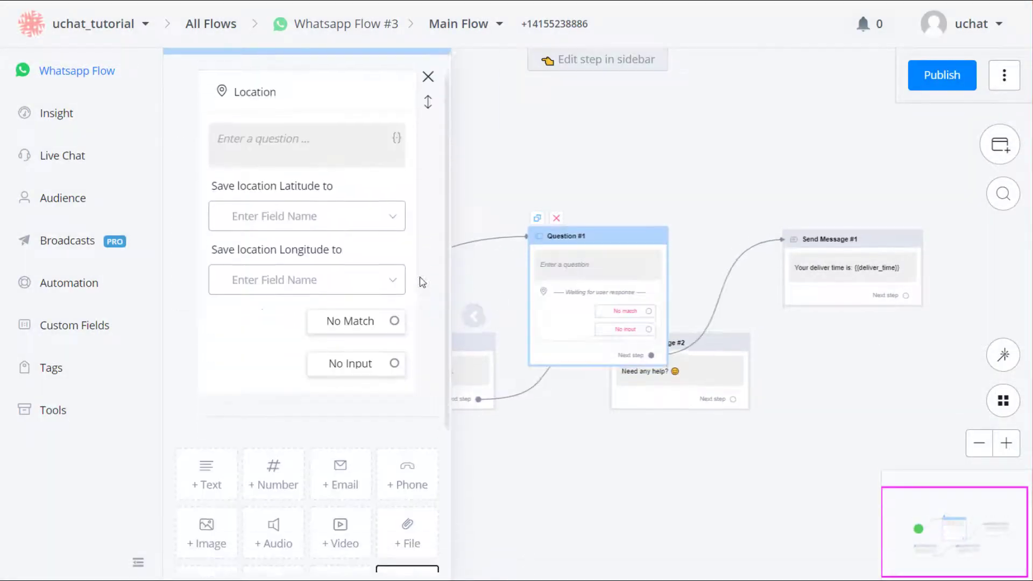
{"action": "left_click", "coordinate": [342, 190]}
{"action": "type", "text": "Finally, please leave your"}
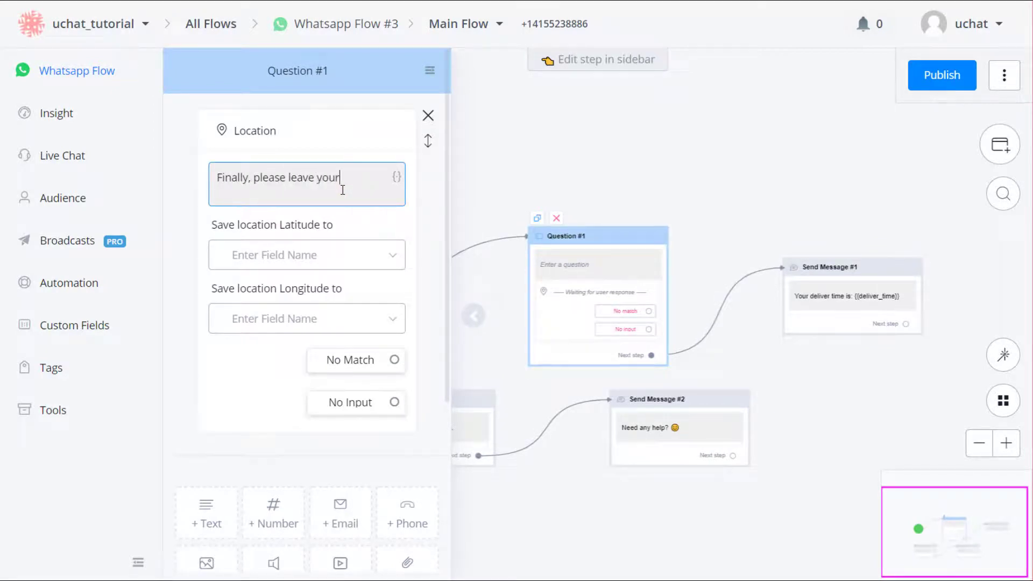
{"action": "type", "text": ":"}
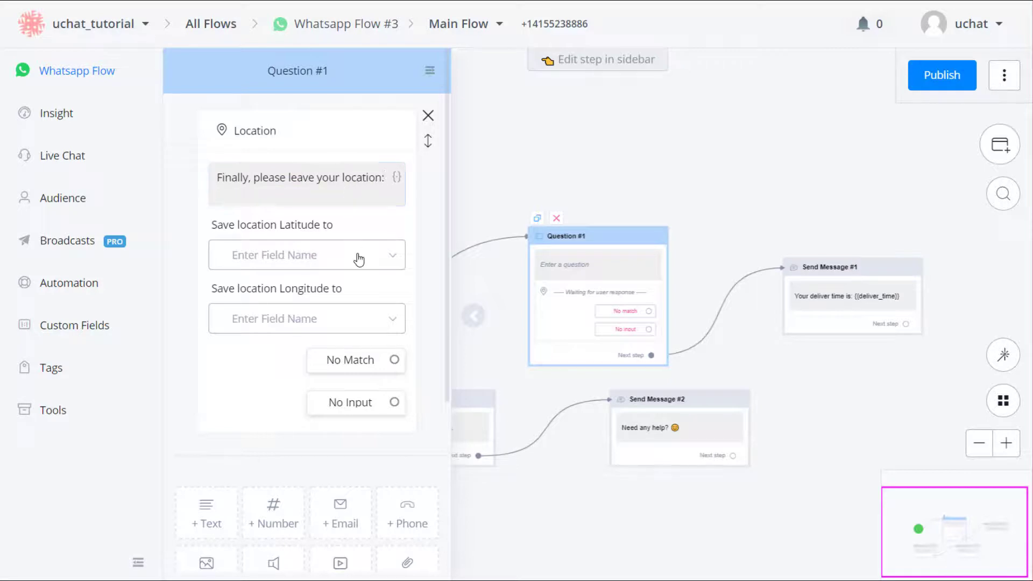
- Save the location question's latitude to location_lat and its longitude to location_lon
{"action": "left_click", "coordinate": [357, 255]}
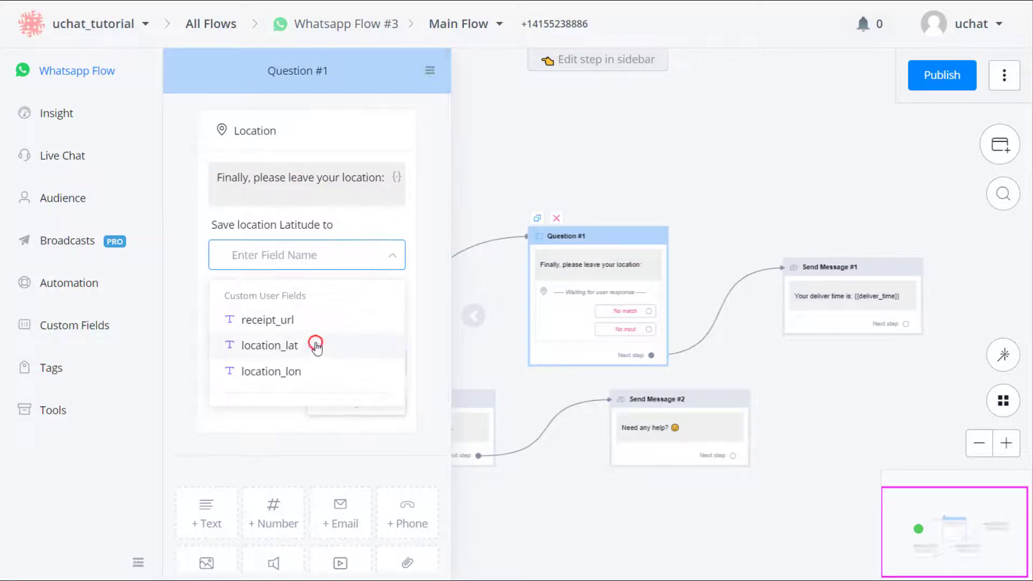
{"action": "left_click", "coordinate": [316, 345]}
{"action": "left_click", "coordinate": [315, 325]}
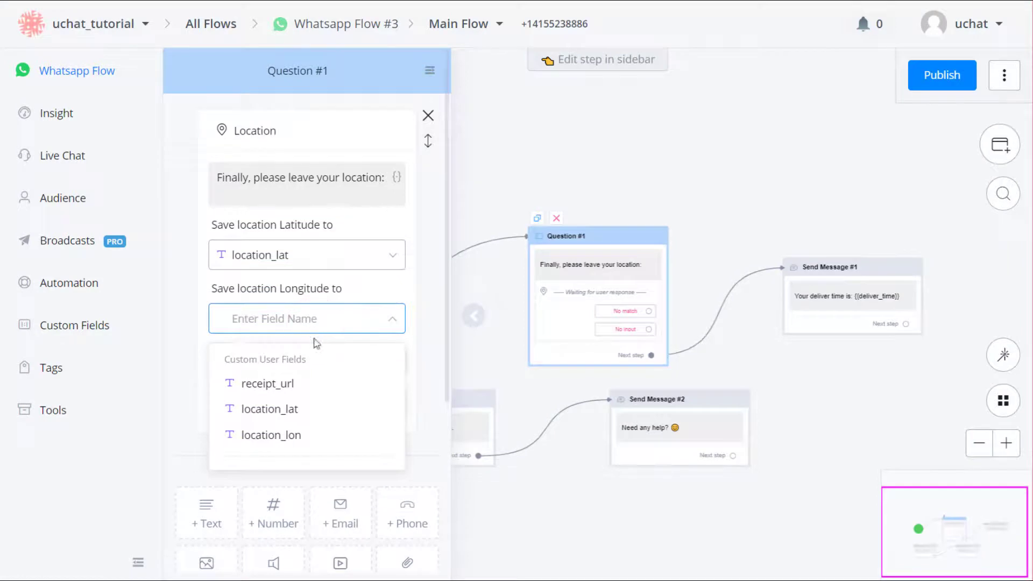
{"action": "left_click", "coordinate": [321, 434]}
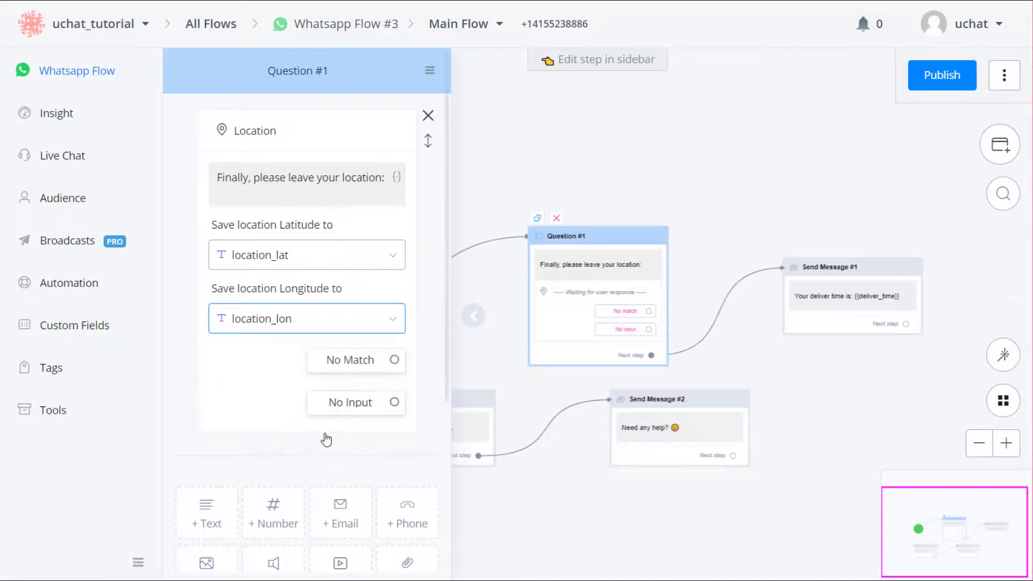
- Replace Send Message #1's text with "Your location is:" and add a Location block to the same step
{"action": "left_click", "coordinate": [824, 300]}
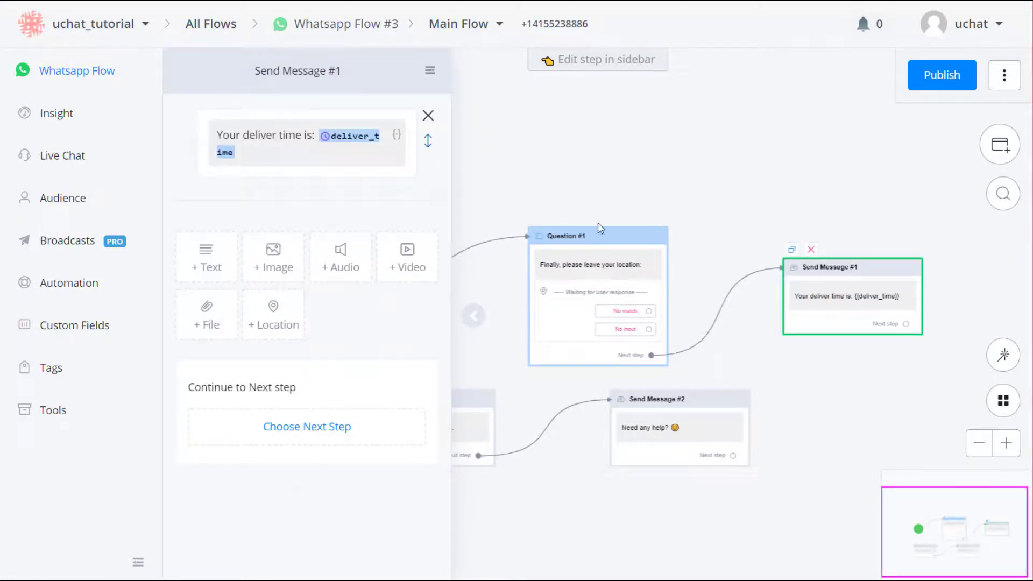
{"action": "left_click_drag", "start_coordinate": [374, 149], "coordinate": [245, 121]}
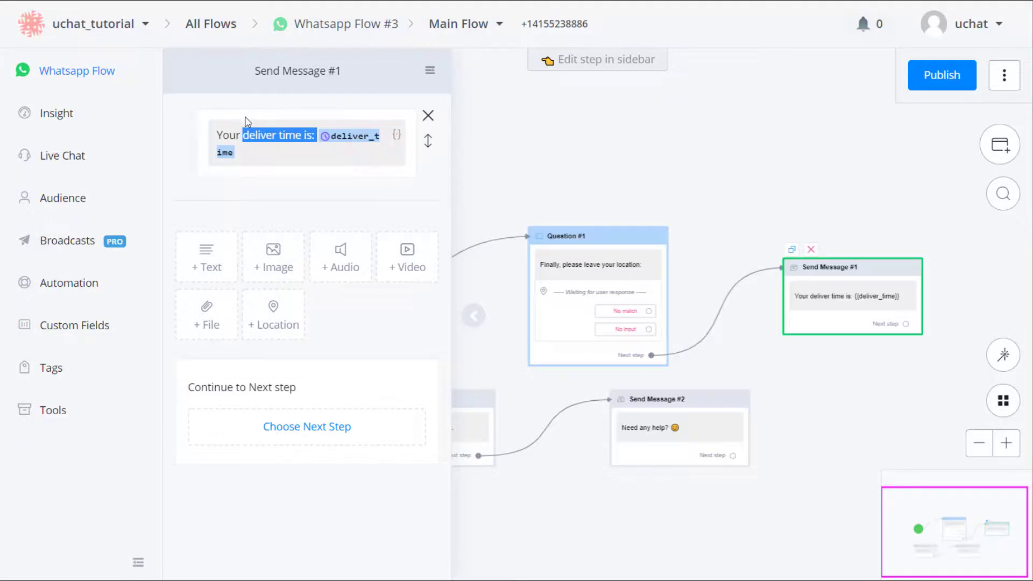
{"action": "type", "text": "location is:"}
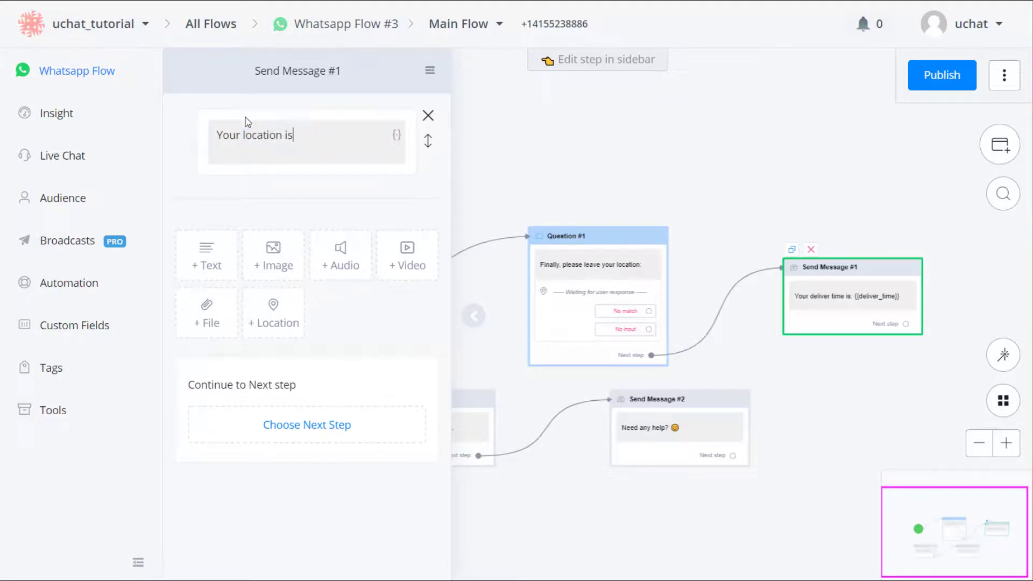
{"action": "left_click", "coordinate": [273, 319]}
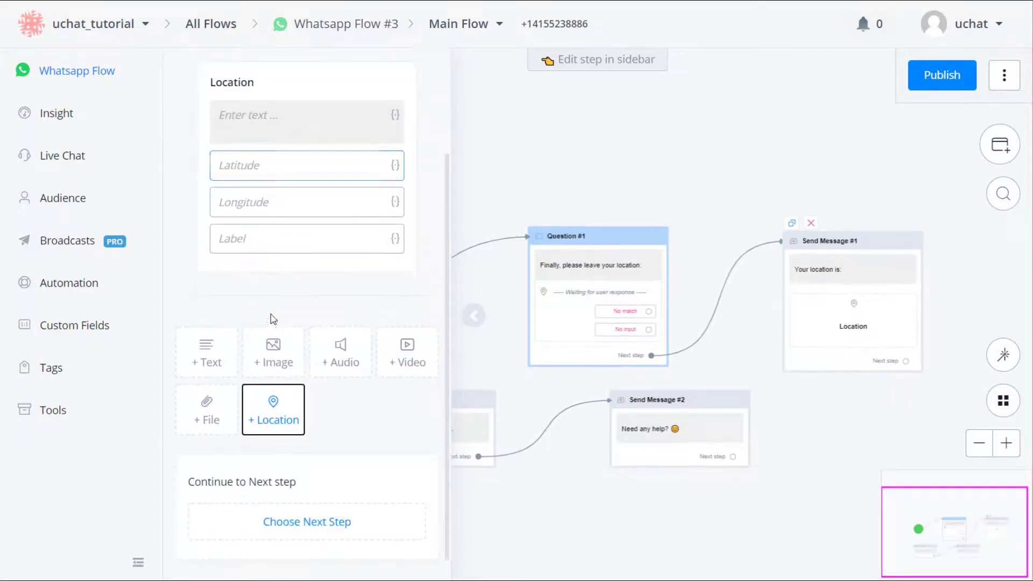
{"action": "left_click", "coordinate": [346, 253]}
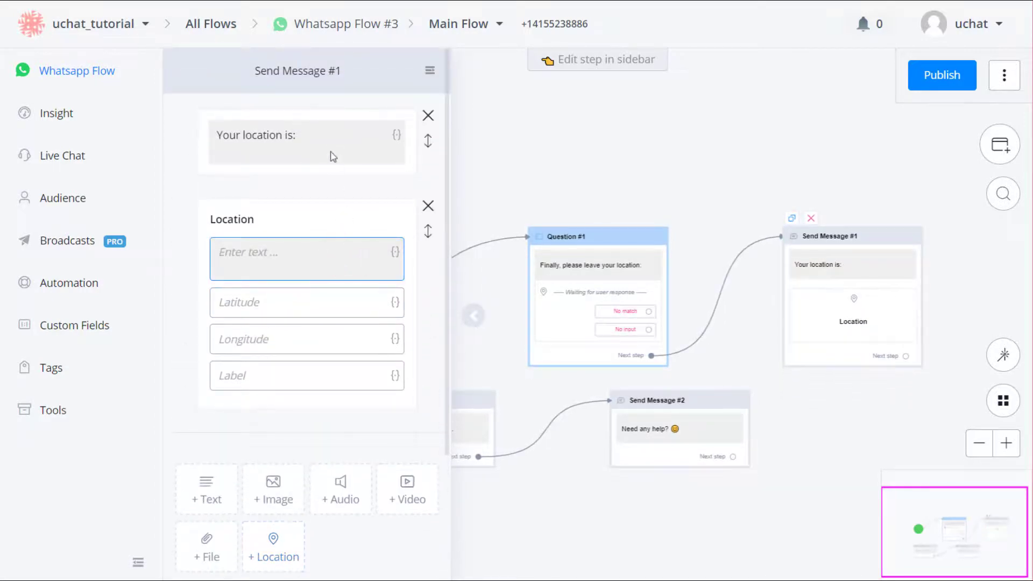
- Move the text "Your location is:" into Send Message #1's Location block and delete the emptied text block
{"action": "left_click_drag", "start_coordinate": [327, 135], "coordinate": [188, 119]}
{"action": "key", "text": "ctrl+x"}
{"action": "left_click", "coordinate": [275, 259]}
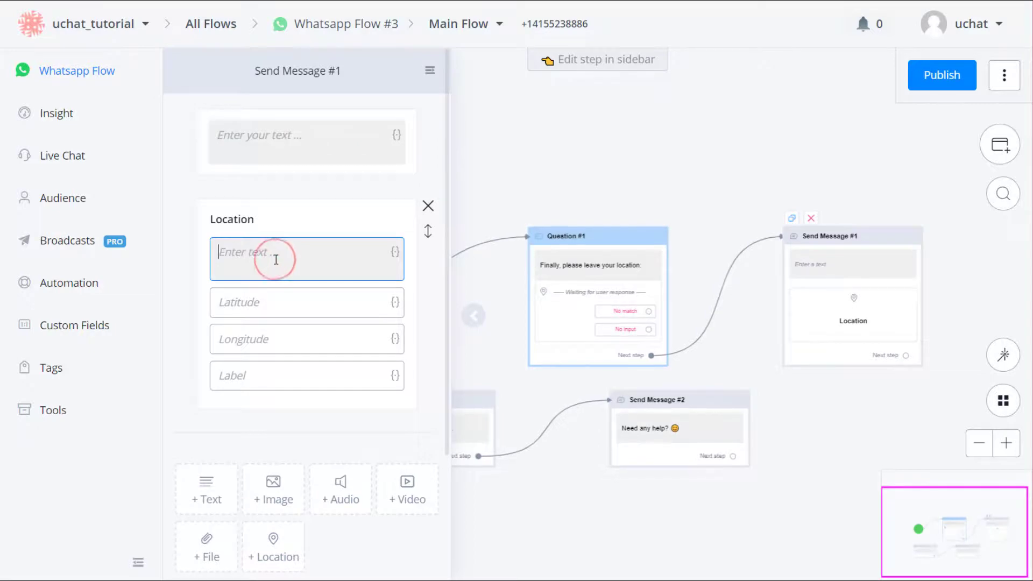
{"action": "key", "text": "ctrl+v"}
{"action": "left_click", "coordinate": [429, 115]}
{"action": "left_click", "coordinate": [619, 321]}
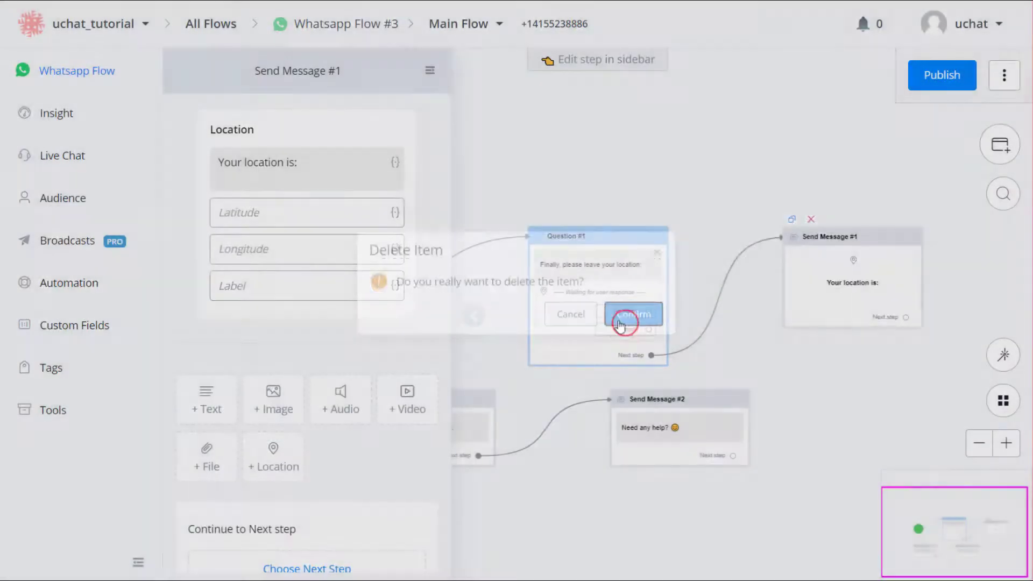
- Set the latitude of Send Message #1's Location block to the location_lat user field
{"action": "left_click", "coordinate": [341, 211]}
{"action": "left_click", "coordinate": [395, 212]}
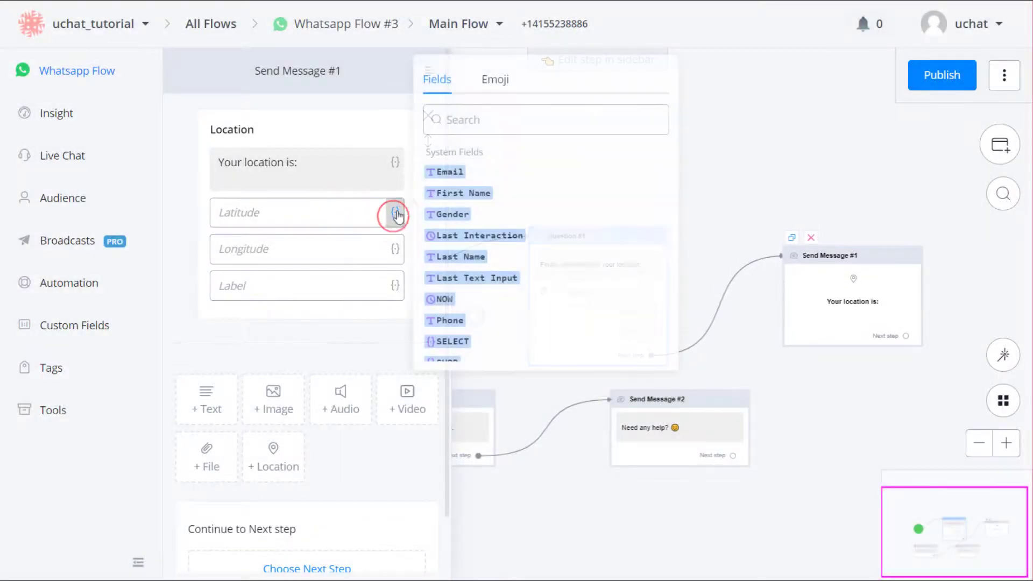
{"action": "left_click", "coordinate": [466, 116]}
{"action": "type", "text": "lo"}
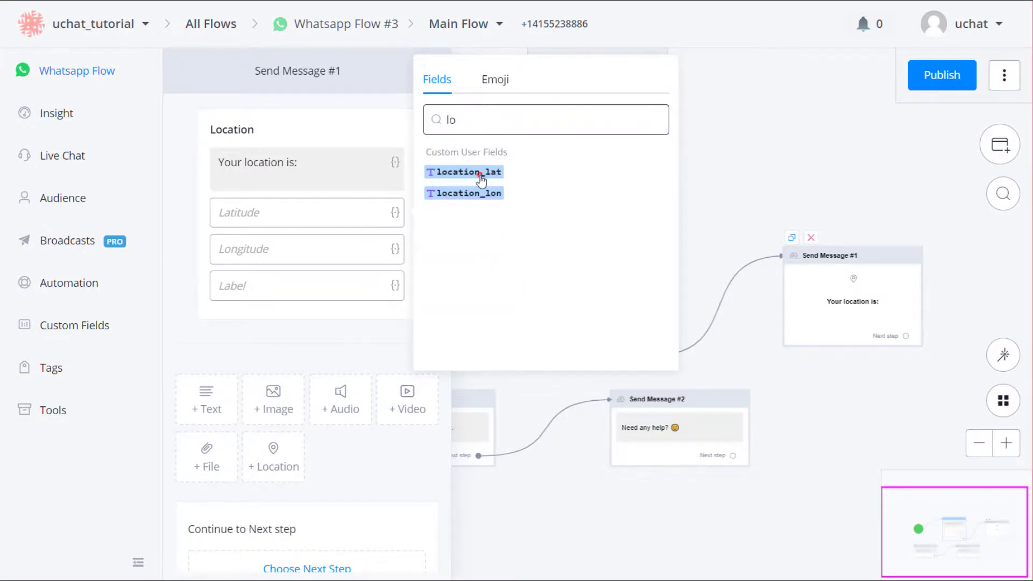
{"action": "left_click", "coordinate": [476, 171]}
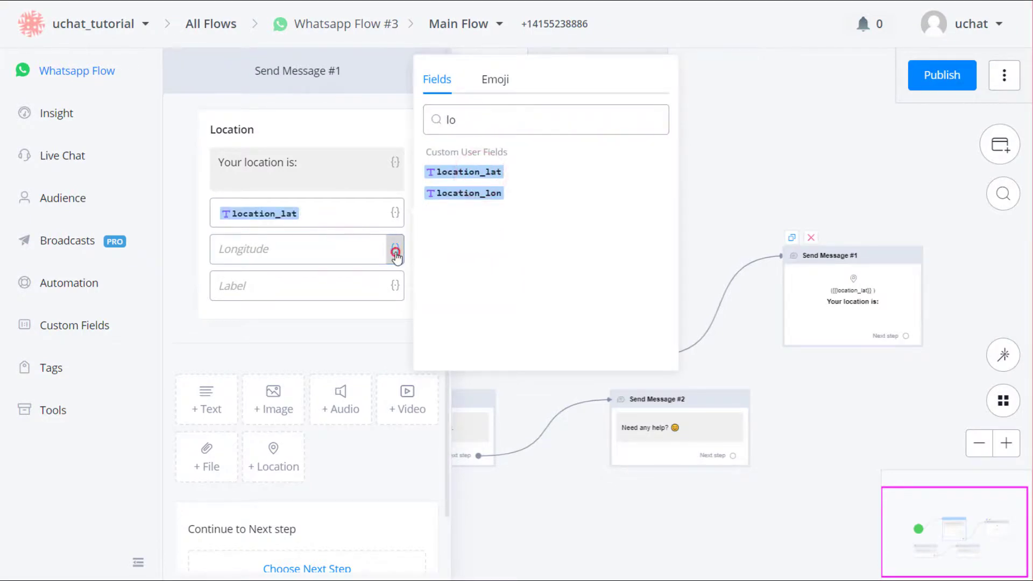
- Set the longitude of Send Message #1's Location block to the location_lon user field and publish the flow
{"action": "left_click", "coordinate": [395, 249]}
{"action": "left_click", "coordinate": [464, 156]}
{"action": "type", "text": "lo"}
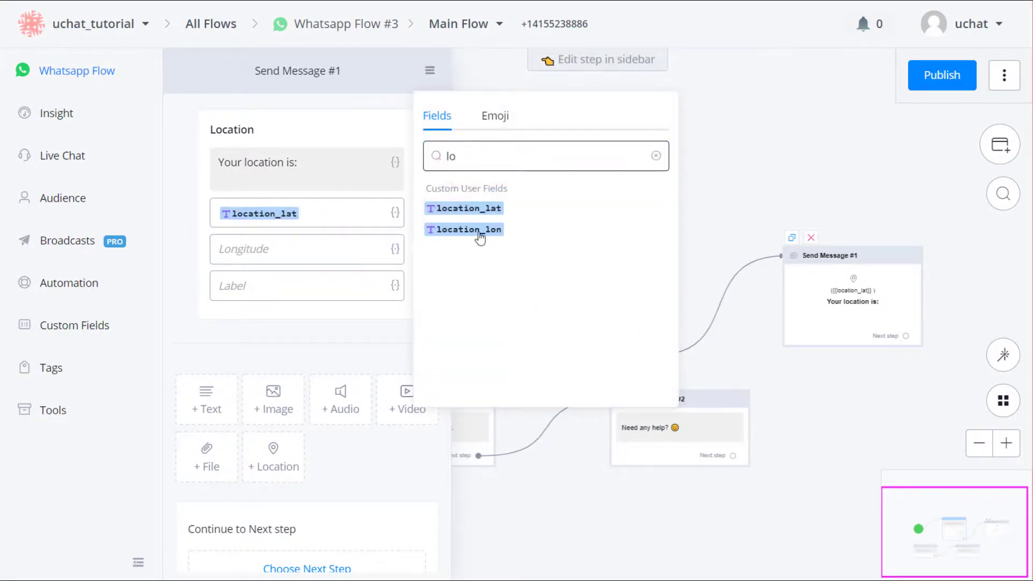
{"action": "left_click", "coordinate": [477, 232]}
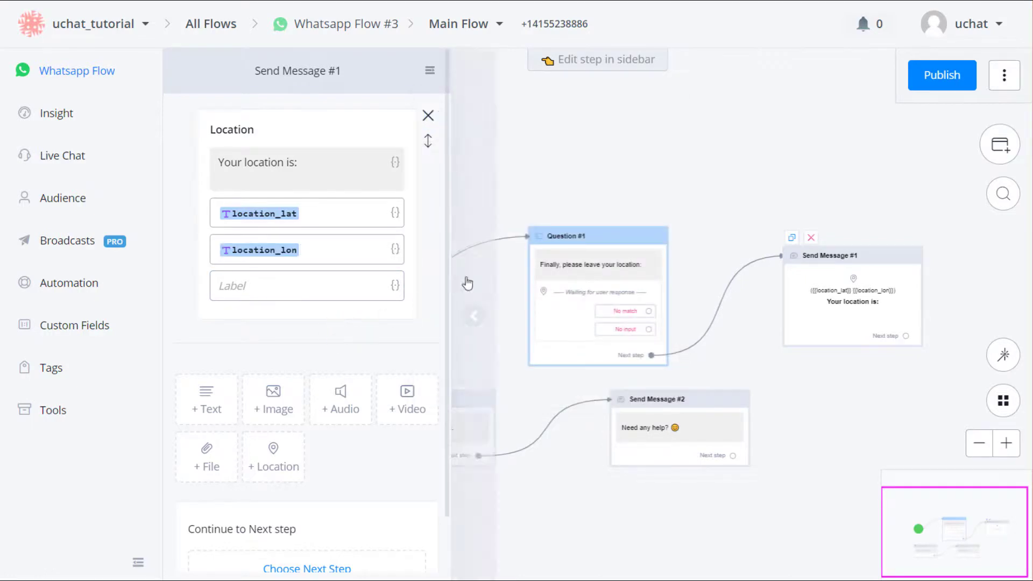
{"action": "left_click", "coordinate": [926, 82]}
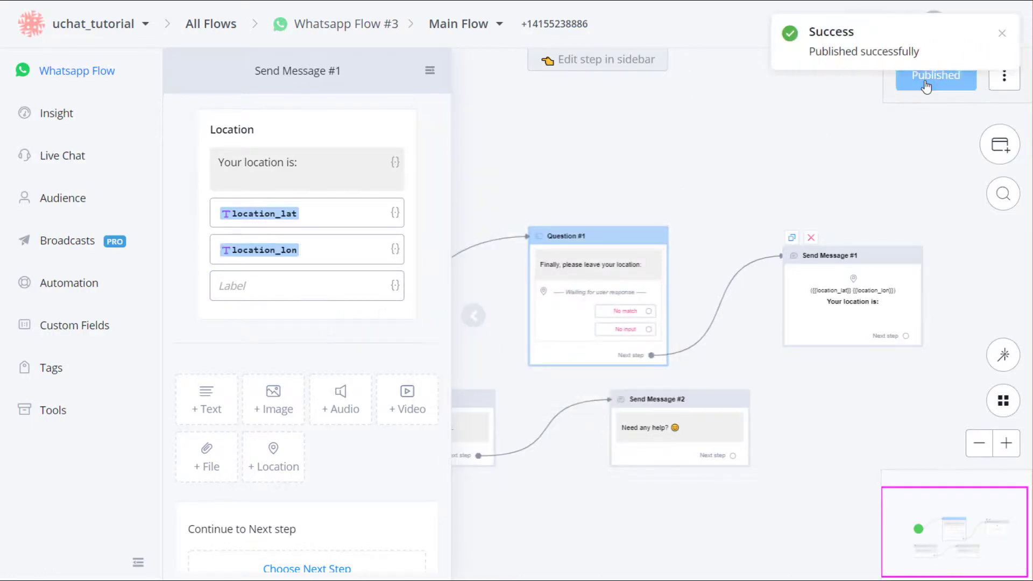